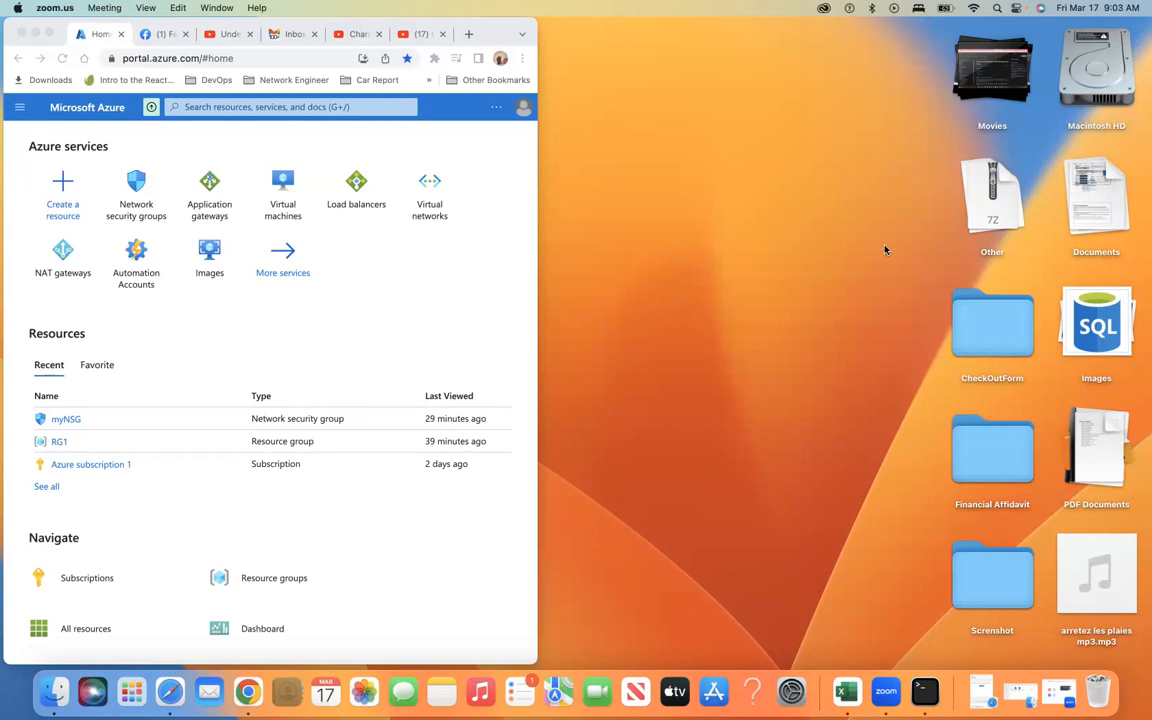
# Start creating a new Azure virtual machine and assign it to the existing resource group RG1
pyautogui.click(50, 35)
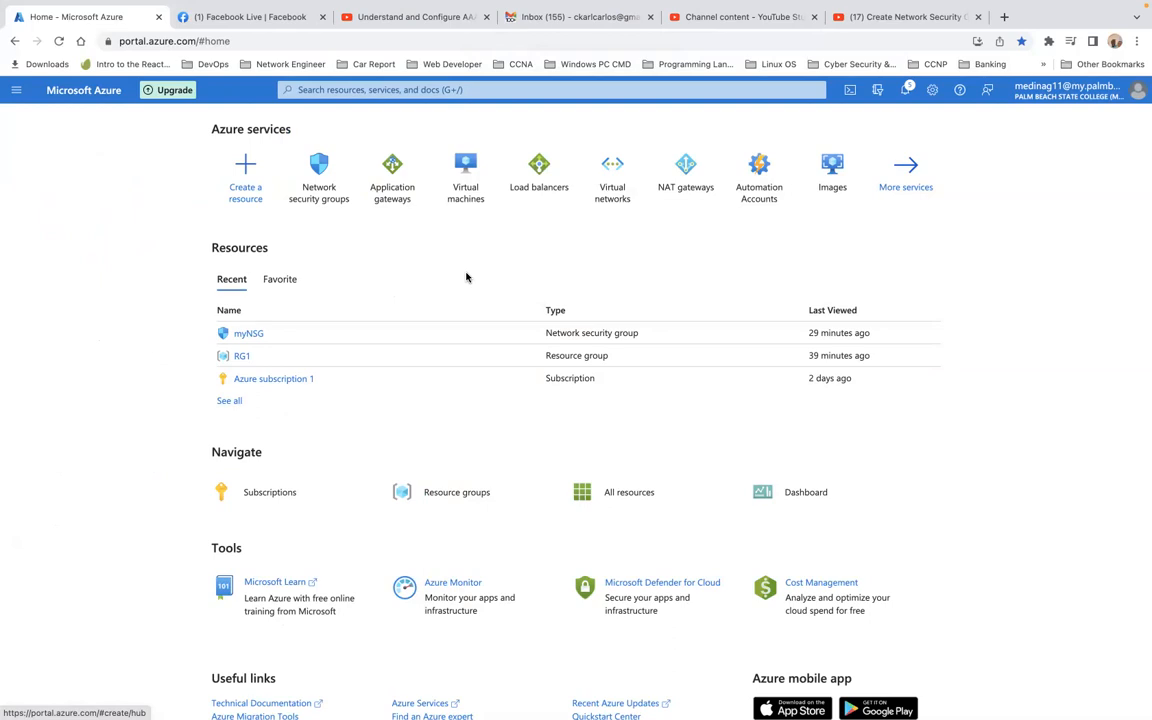
pyautogui.click(465, 185)
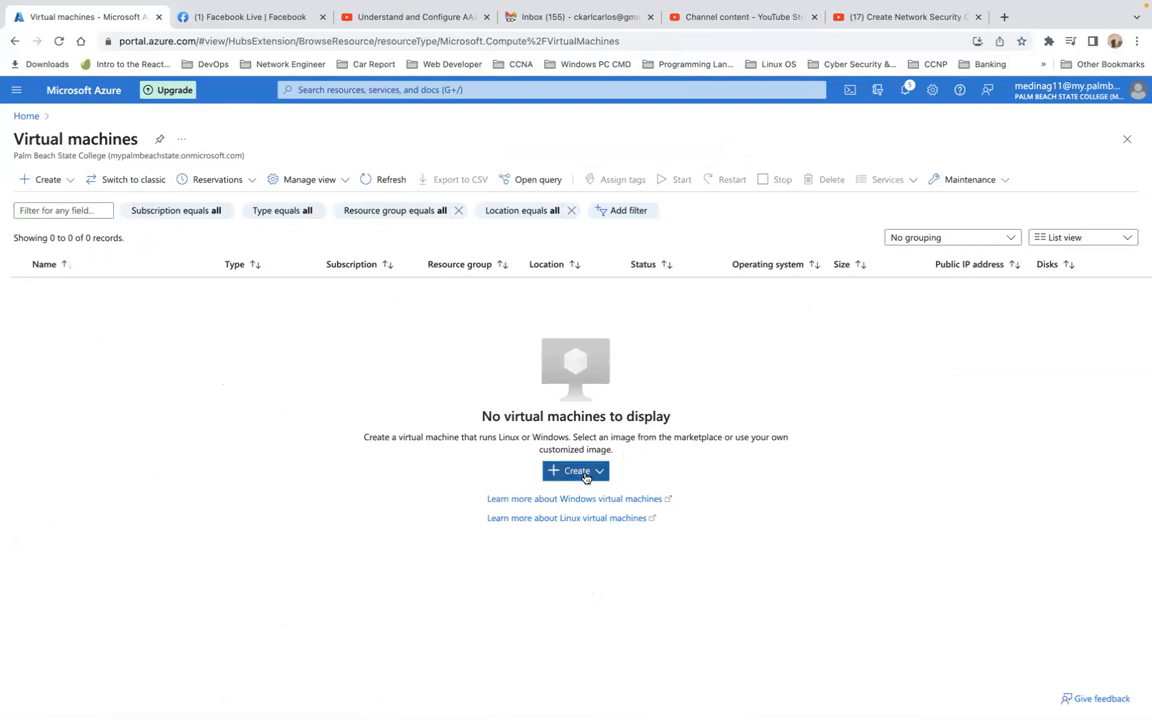
pyautogui.click(575, 472)
pyautogui.click(606, 500)
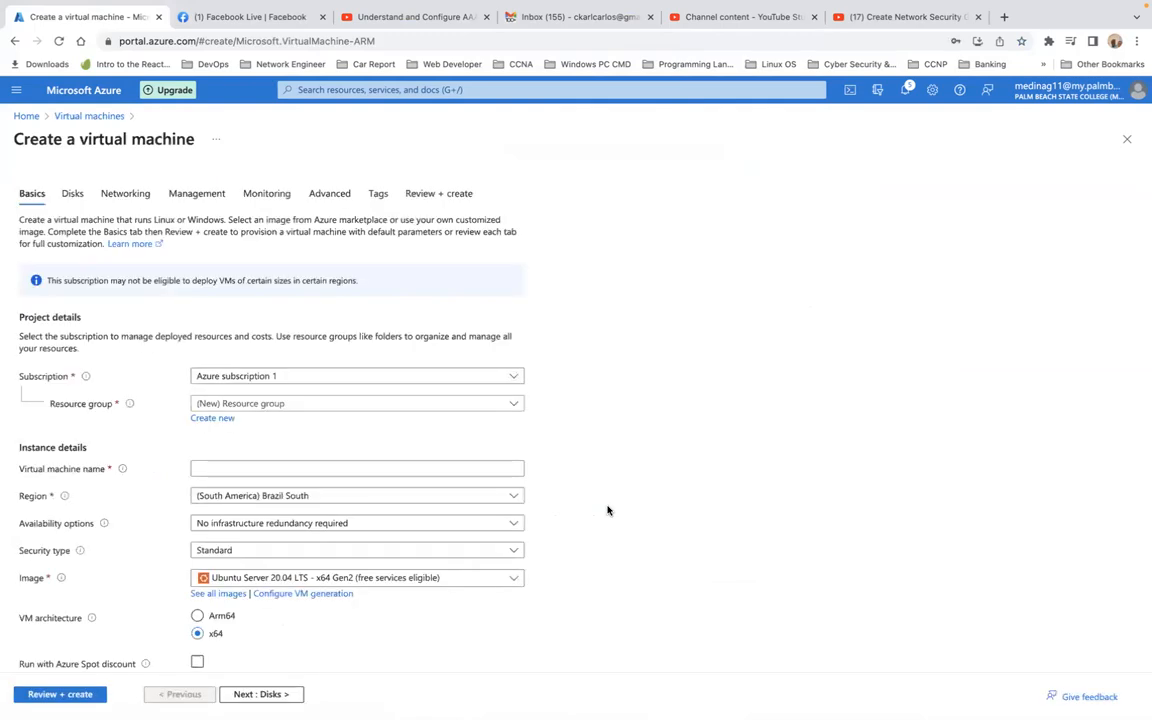
pyautogui.scroll(-1, 612, 470)
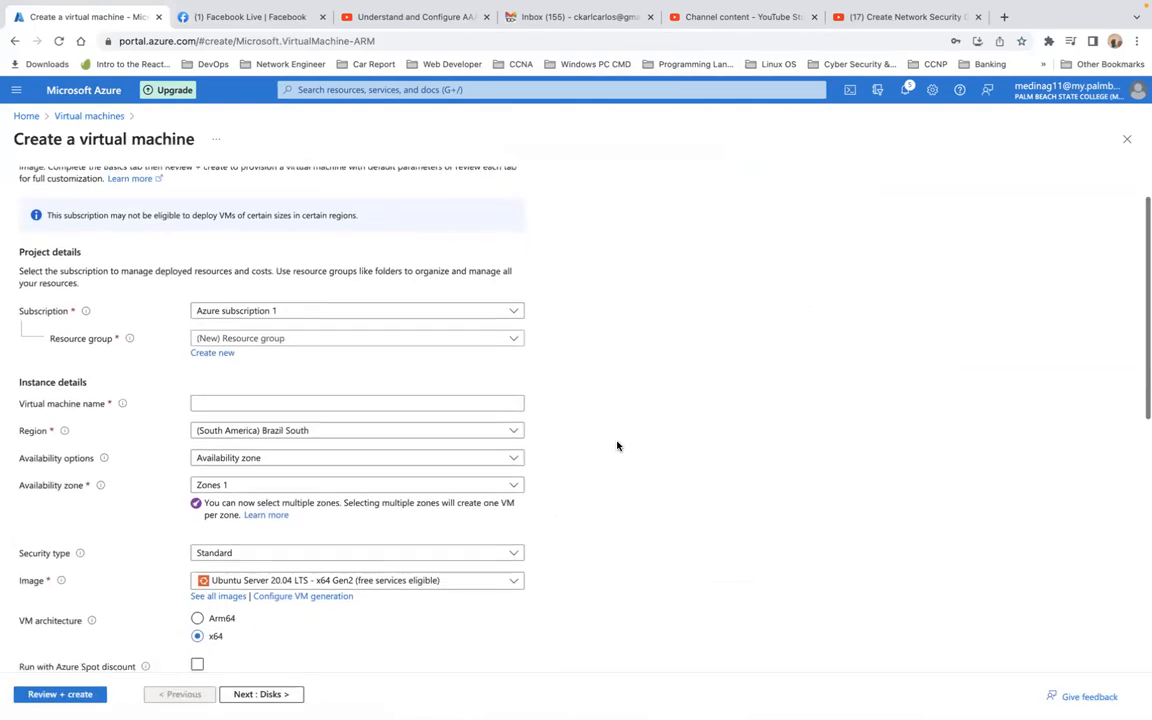
pyautogui.click(511, 338)
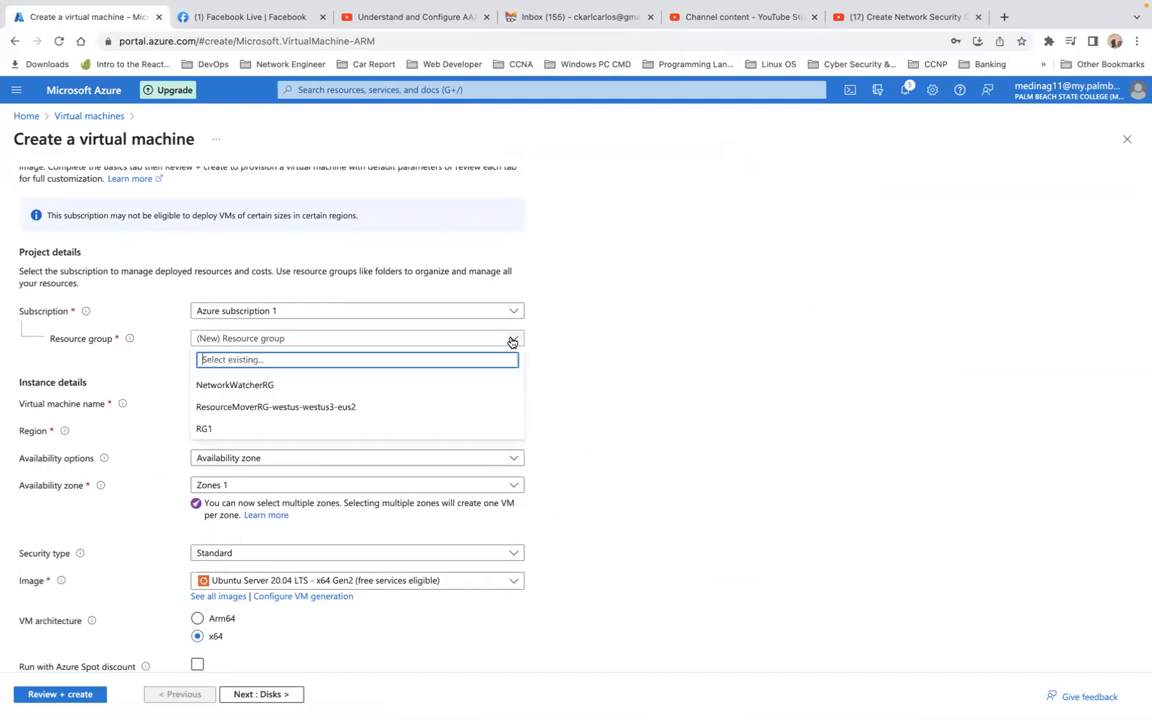
pyautogui.click(423, 430)
# Try to name the virtual machine "Application Server"
pyautogui.click(348, 403)
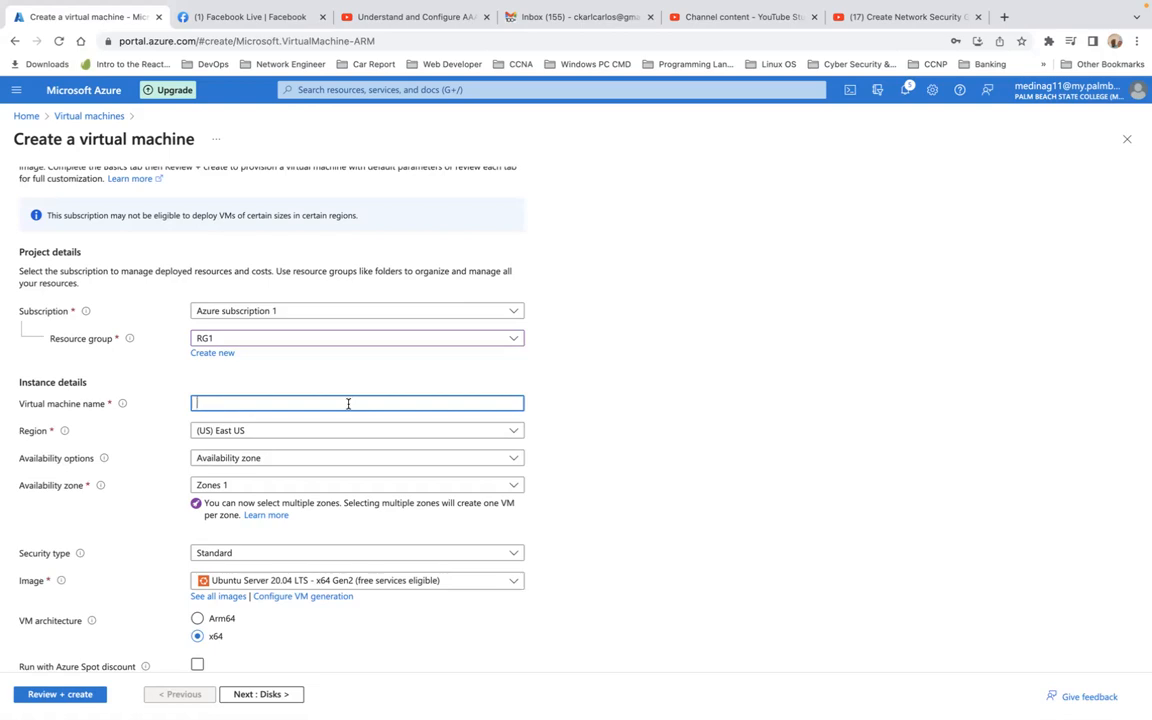
pyautogui.write('Appl')
pyautogui.write('ca')
pyautogui.press('BackSpace')
pyautogui.press('BackSpace')
pyautogui.write('ication Server')
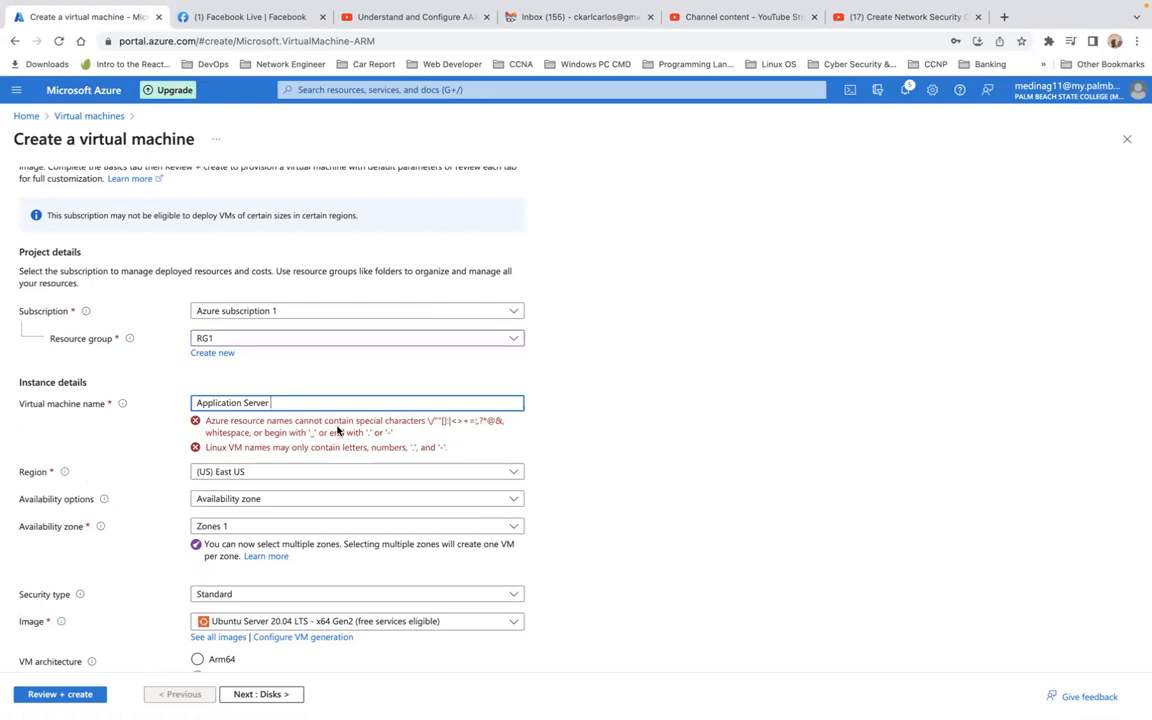
# Try the name "application Server" with a lowercase first letter, and clear the virtual machine name
pyautogui.click(202, 403)
pyautogui.press('BackSpace')
pyautogui.write('a')
pyautogui.click(395, 368)
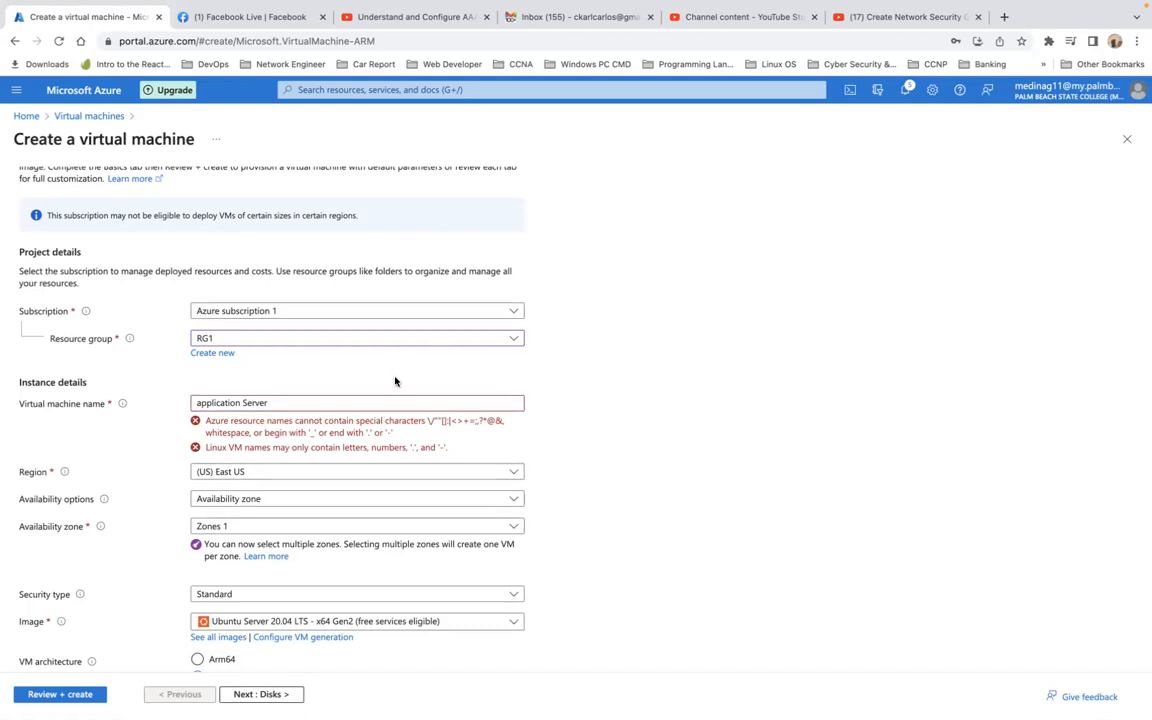
pyautogui.click(306, 405)
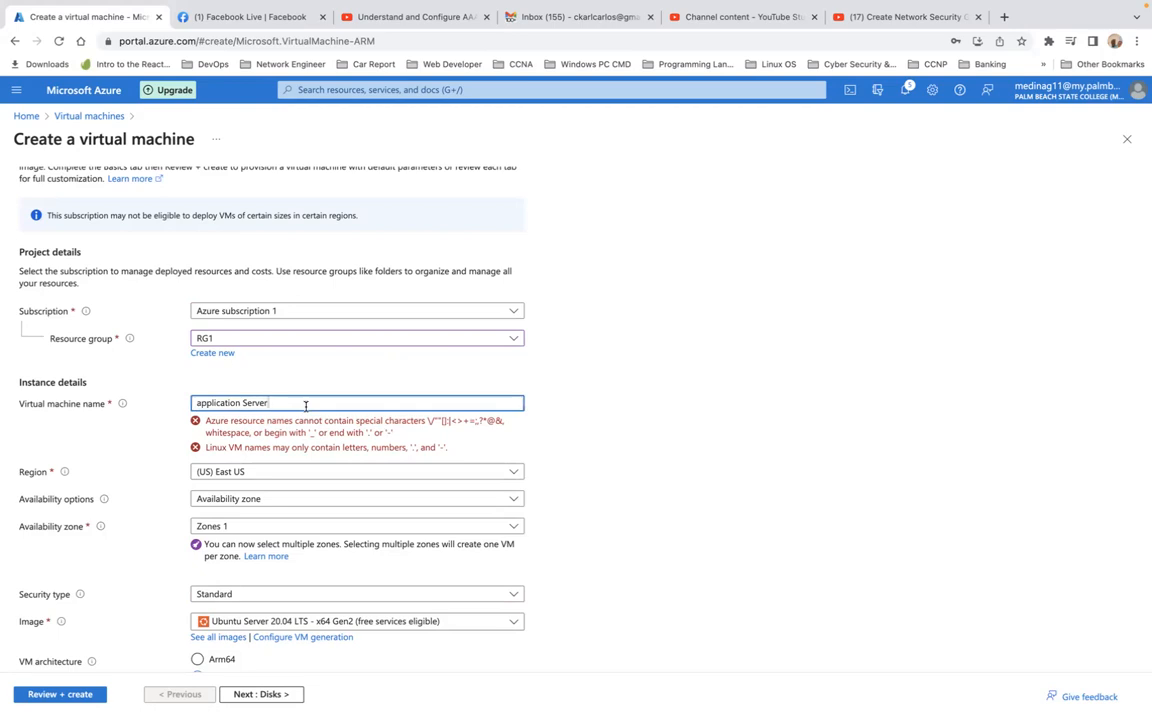
pyautogui.tripleClick(306, 405)
pyautogui.press('BackSpace')
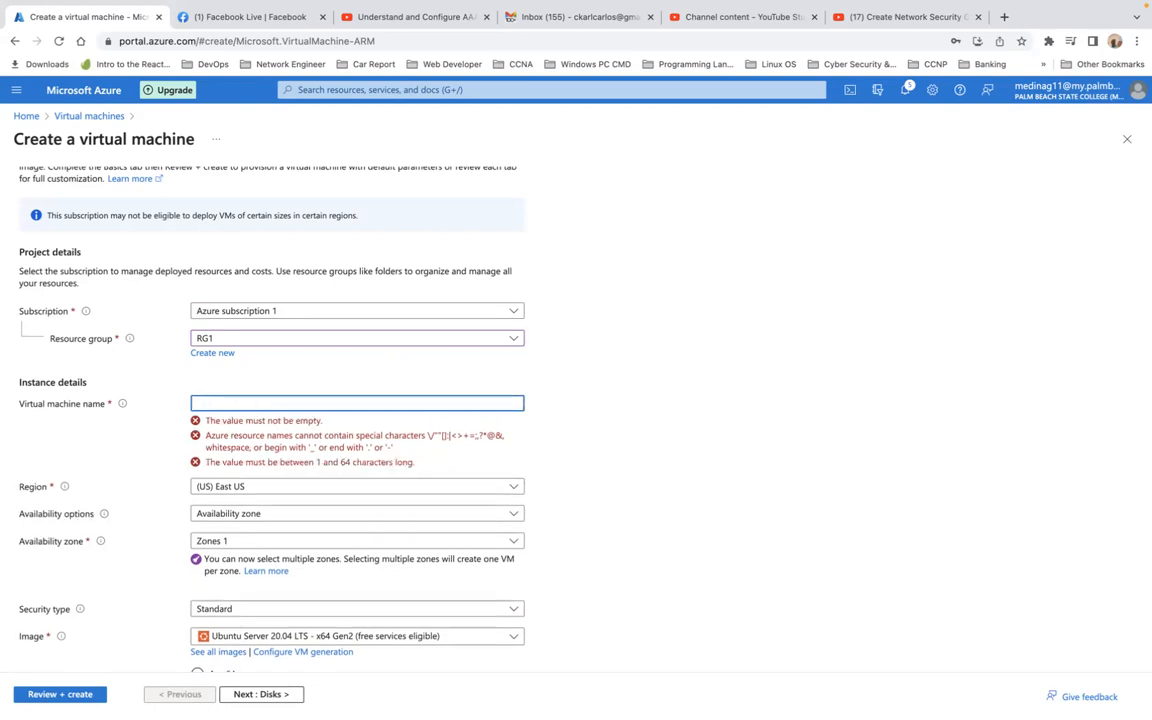
pyautogui.click(585, 405)
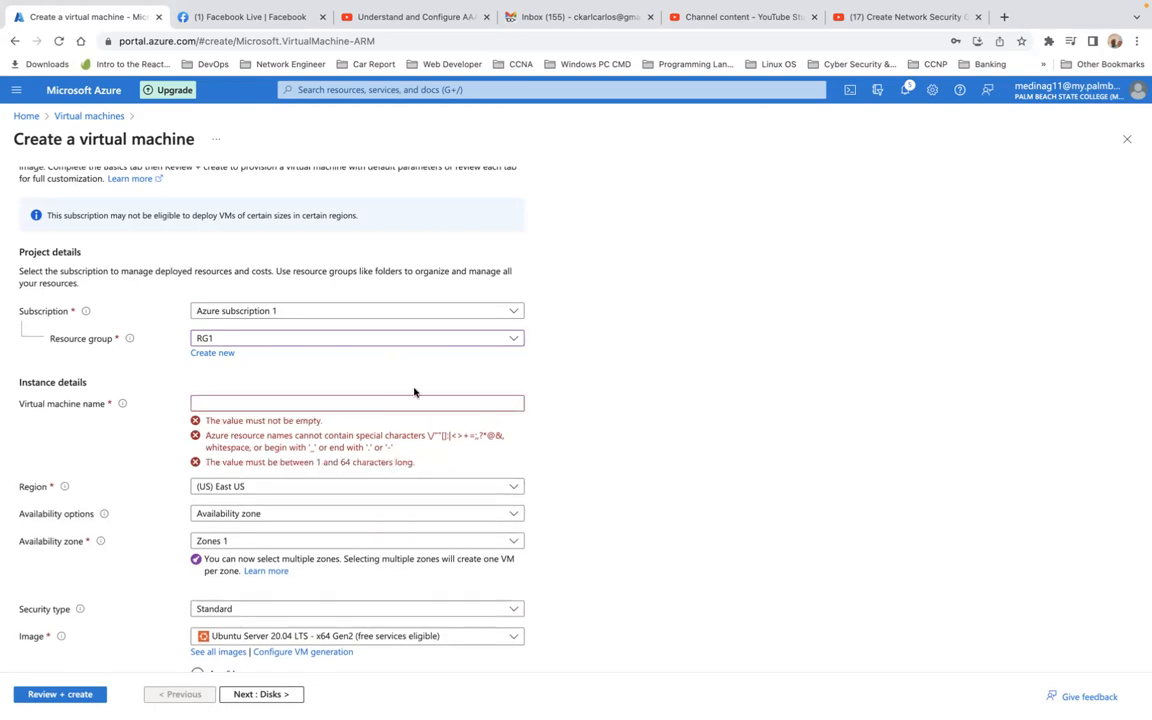
# Name the virtual machine AppServer
pyautogui.click(253, 404)
pyautogui.write('App')
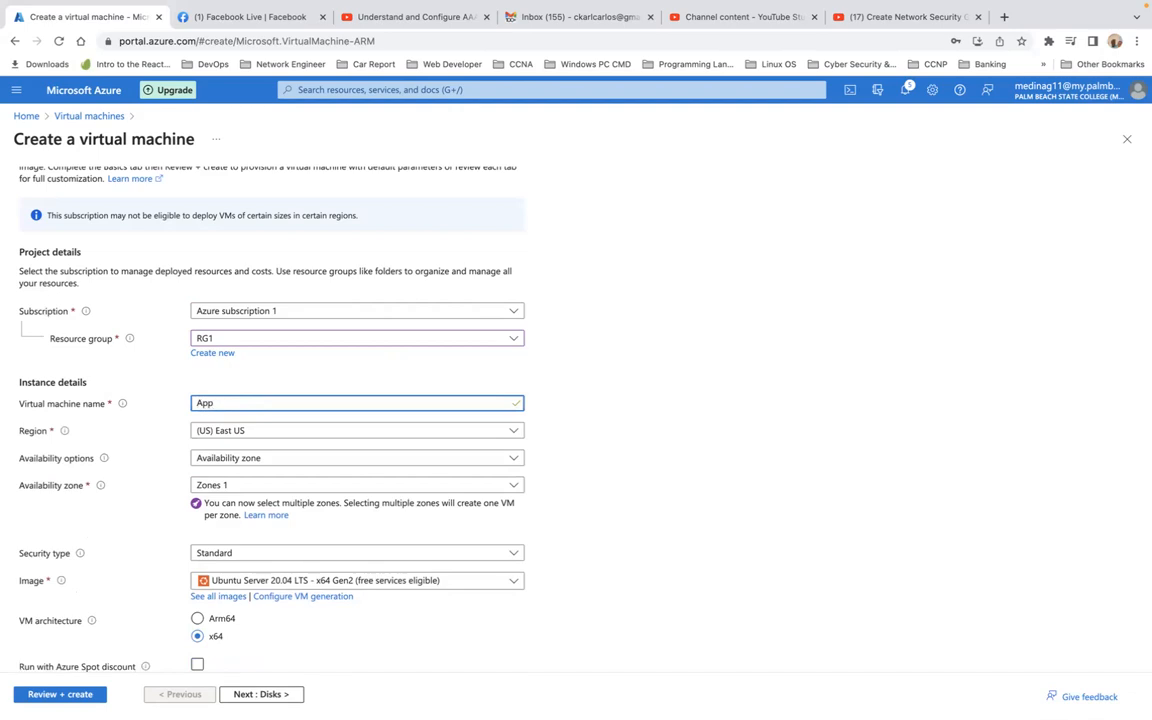
pyautogui.write('Server')
# Keep the remaining basic settings at their defaults and submit the AppServer configuration for review and validation
pyautogui.scroll(-1, 576, 400)
pyautogui.scroll(-1, 576, 400)
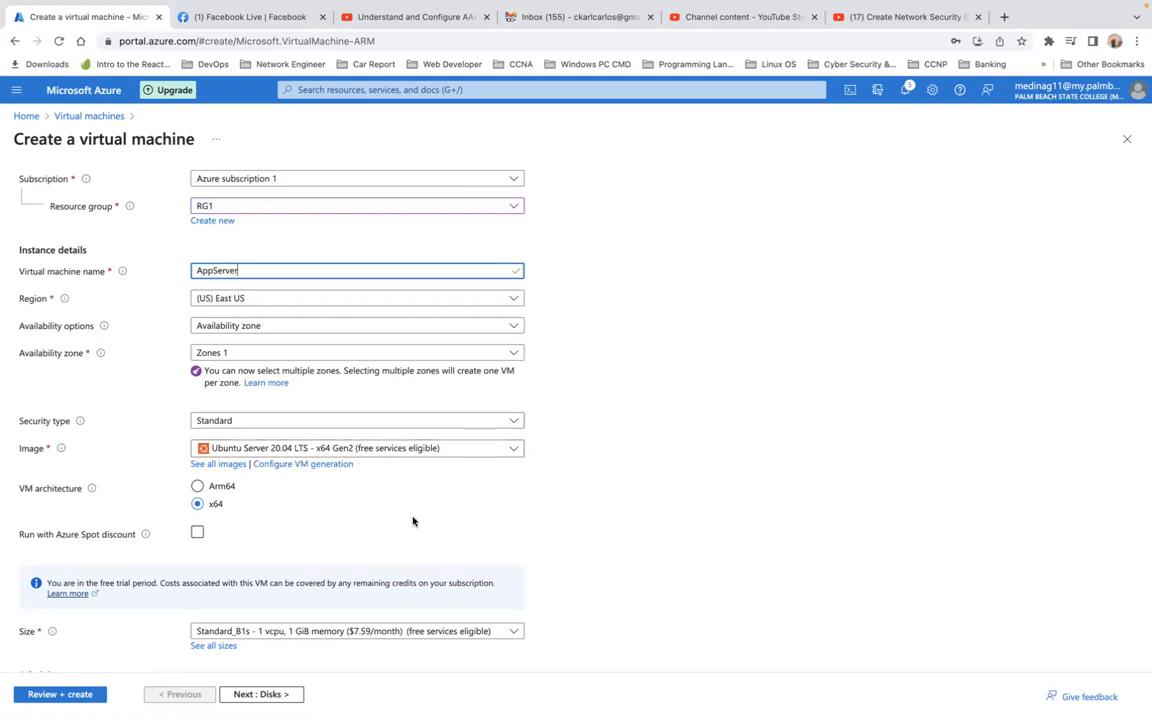
pyautogui.scroll(-3, 413, 521)
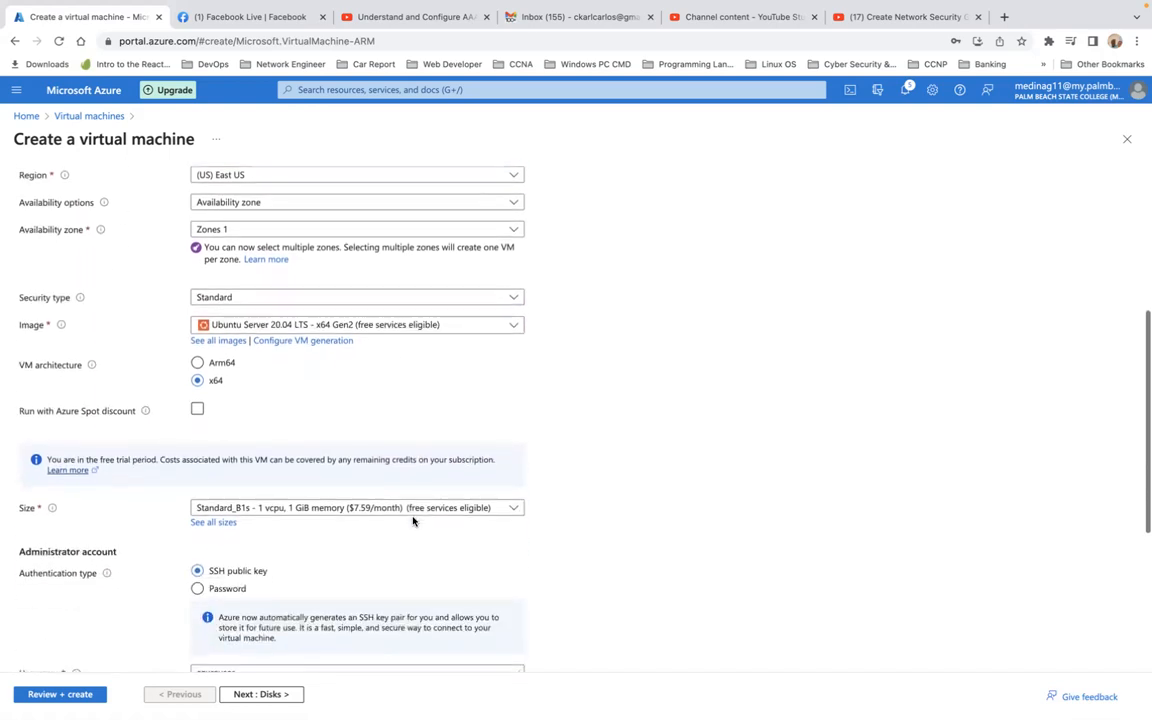
pyautogui.scroll(-5, 413, 521)
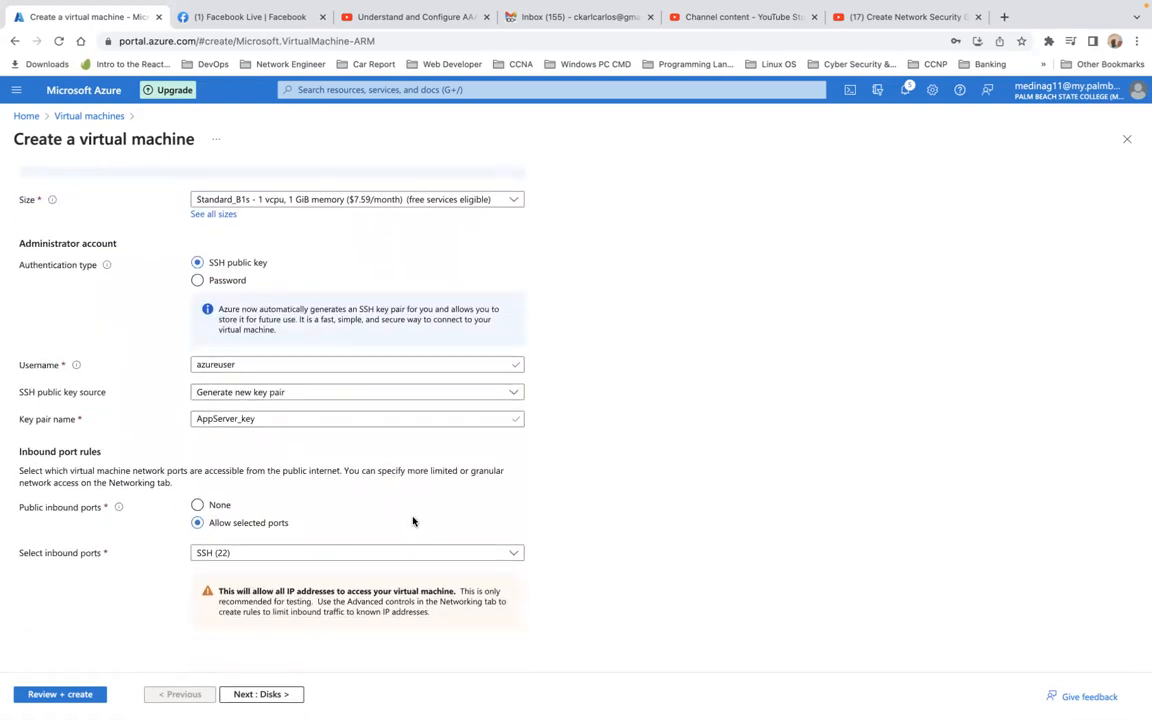
pyautogui.click(61, 696)
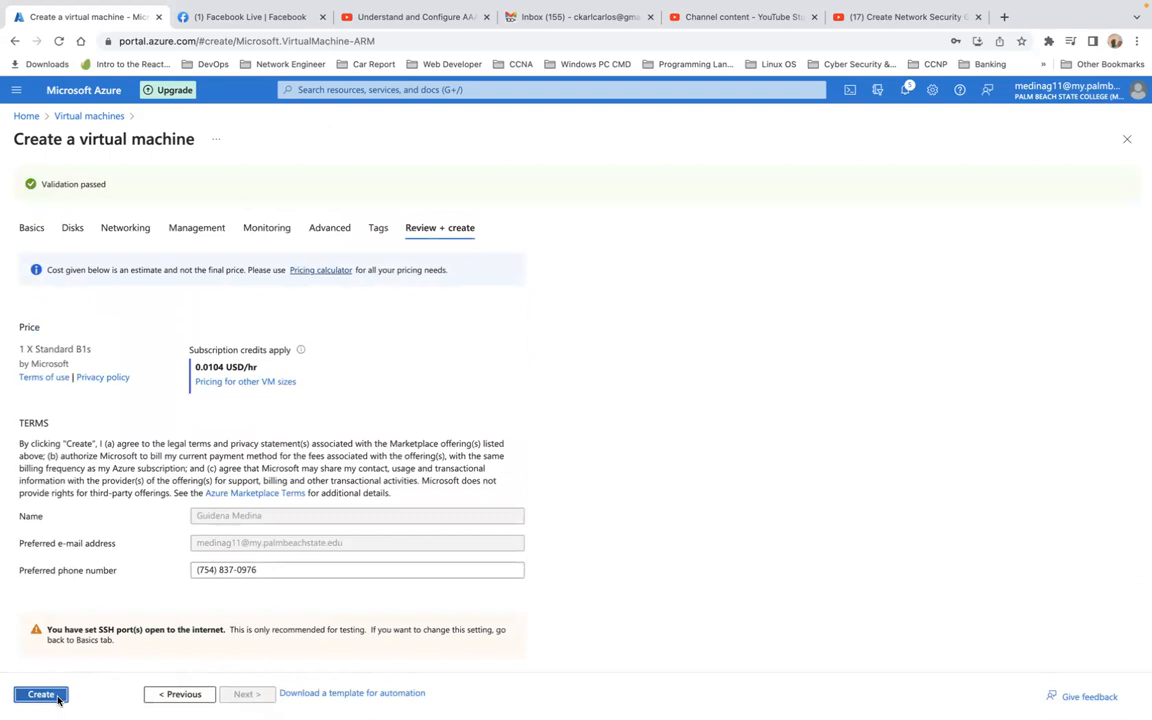
# Return from the new key pair prompt to the review page and clear the preferred phone number
pyautogui.click(55, 698)
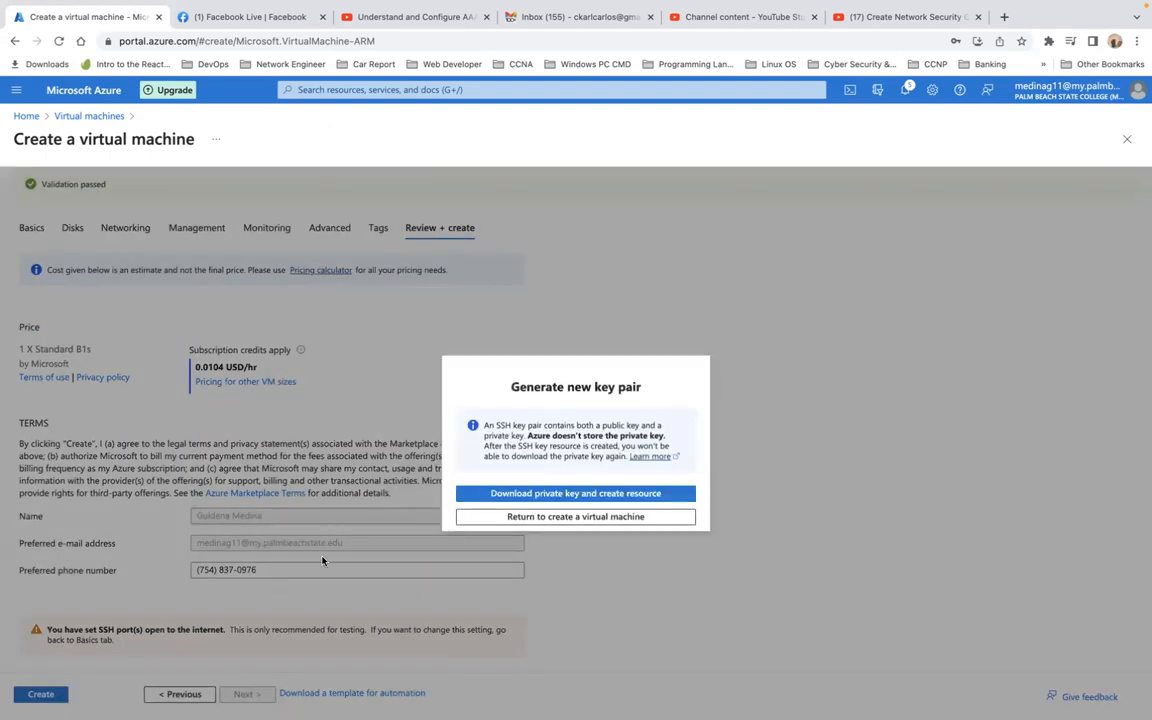
pyautogui.click(550, 520)
pyautogui.tripleClick(244, 571)
pyautogui.press('BackSpace')
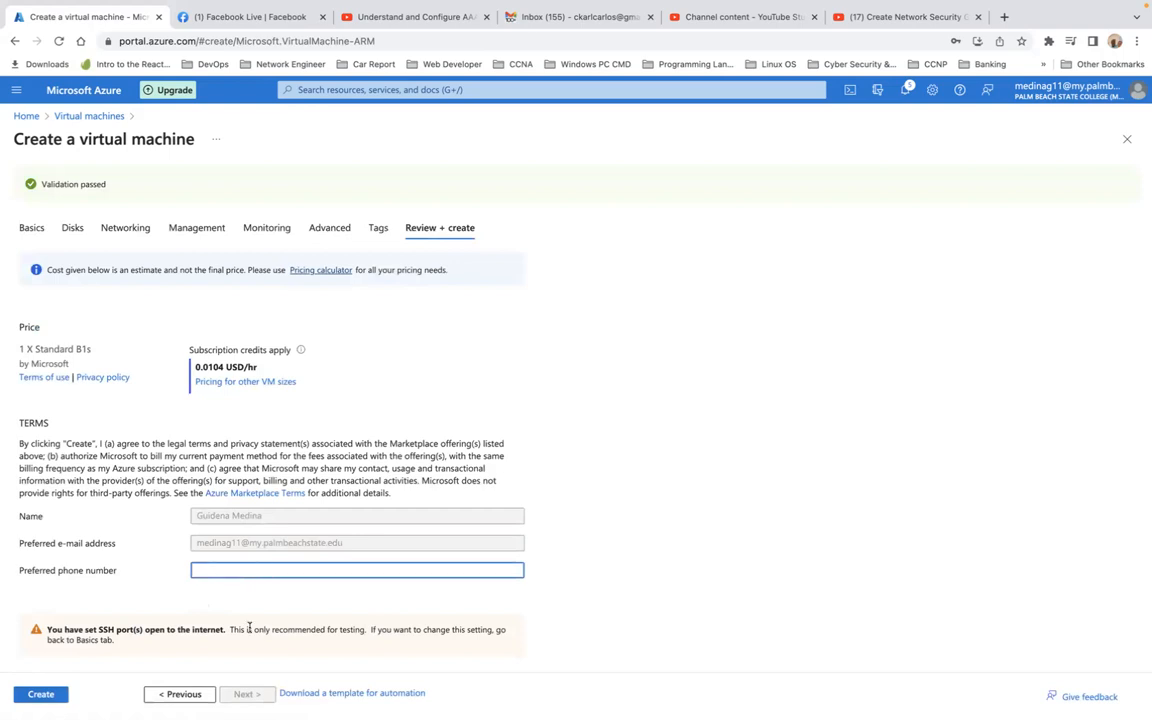
pyautogui.doubleClick(291, 543)
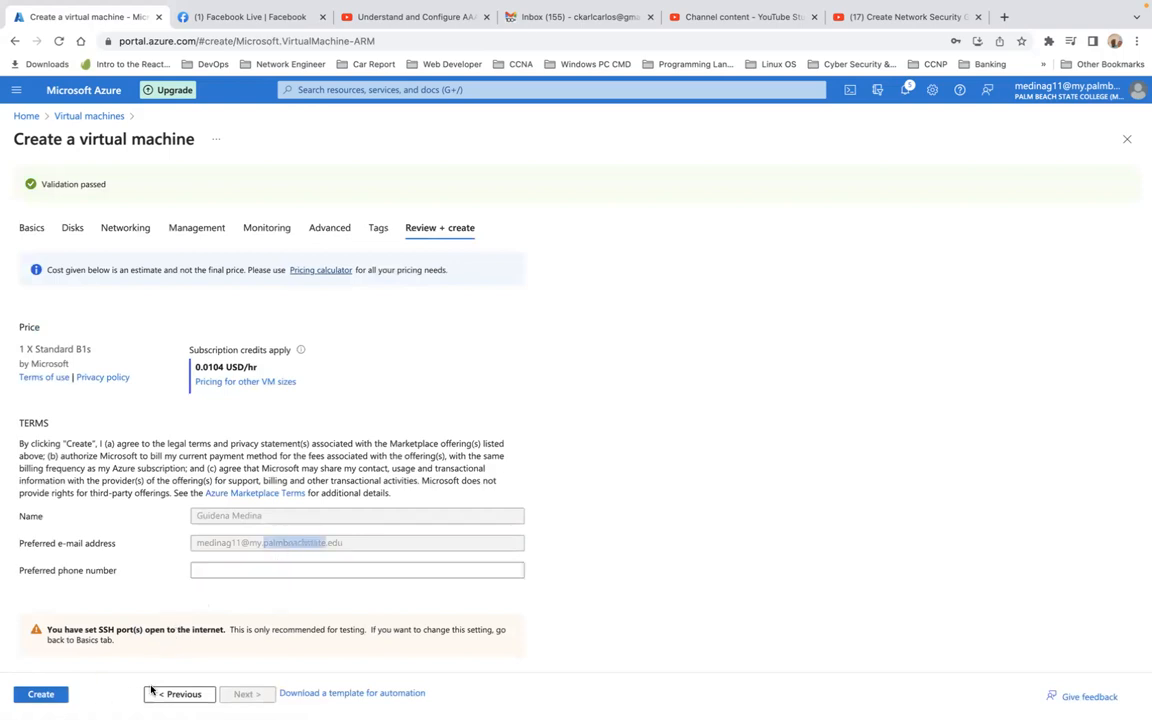
# Create AppServer with a new key pair, downloading its private key, and return to the portal home page
pyautogui.click(40, 697)
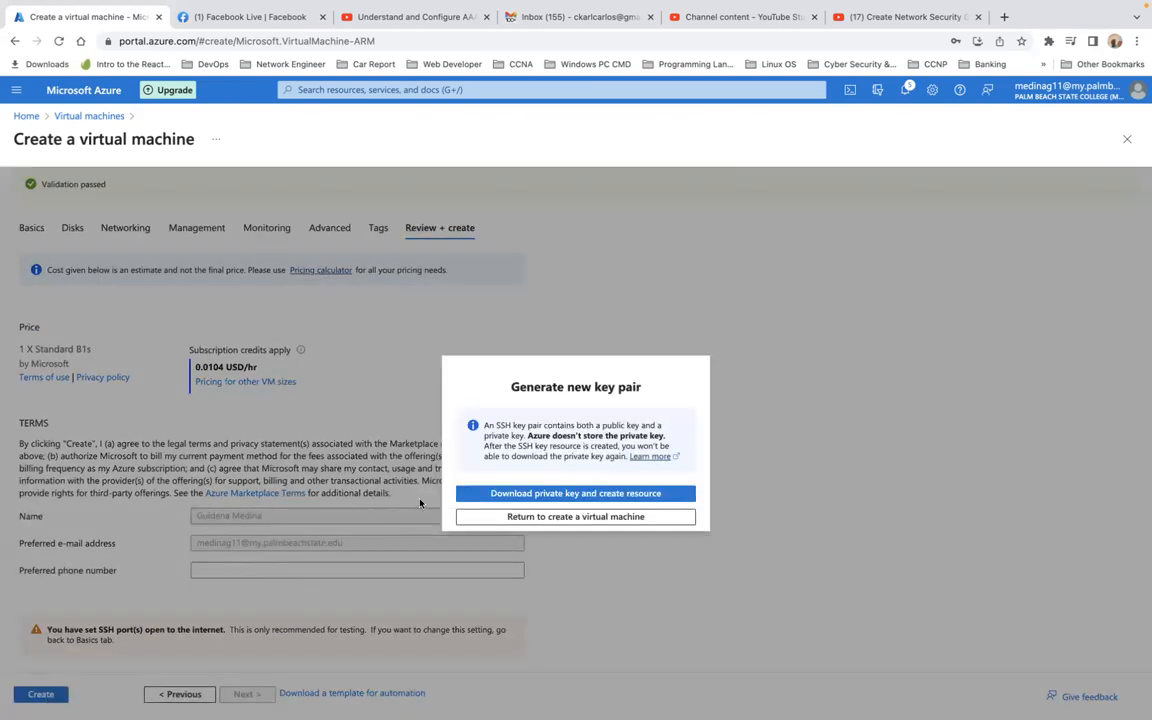
pyautogui.click(565, 494)
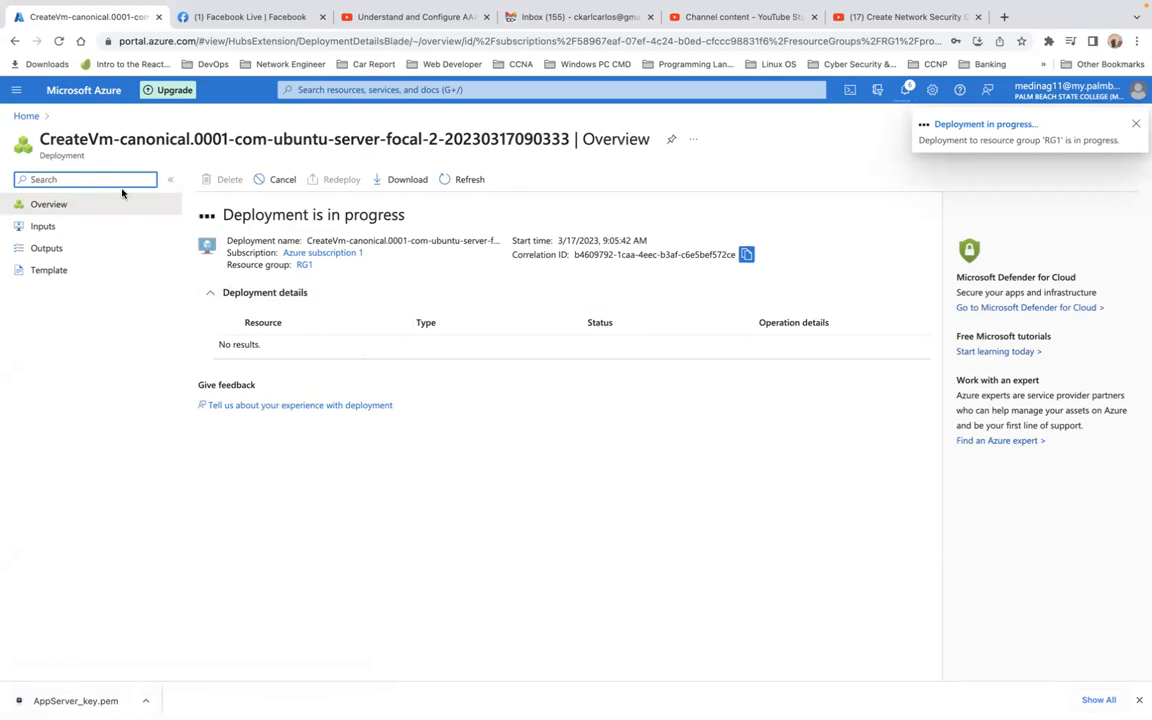
pyautogui.click(27, 116)
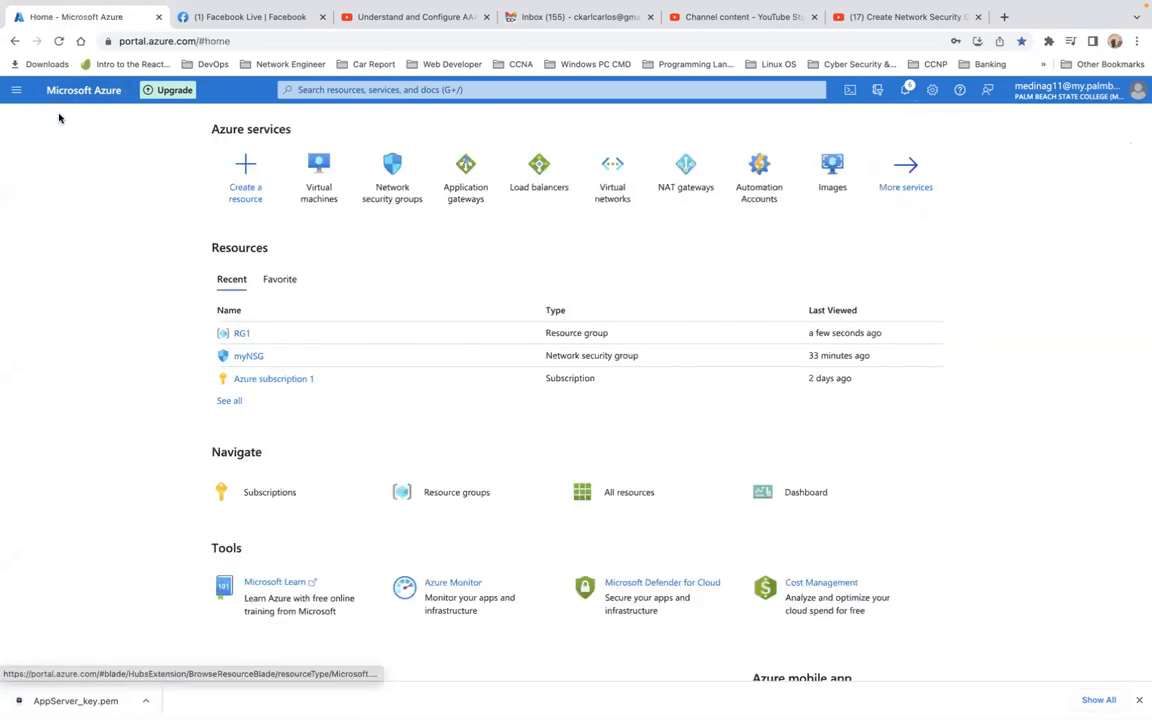
pyautogui.click(323, 163)
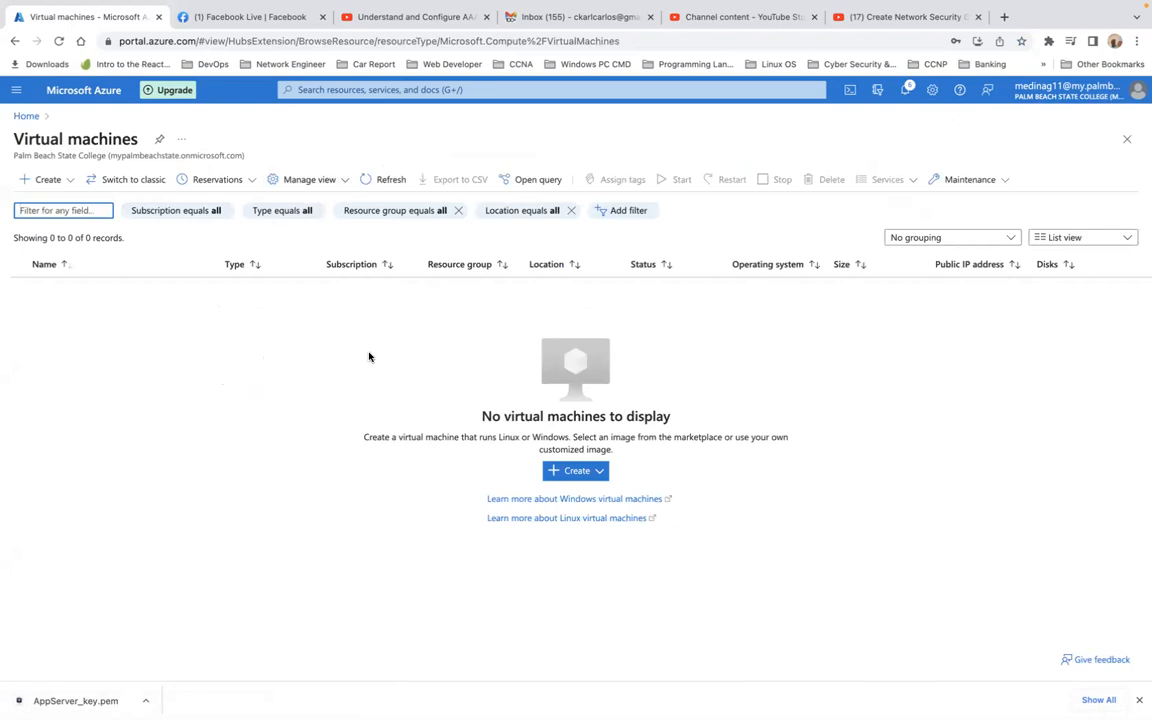
pyautogui.click(583, 473)
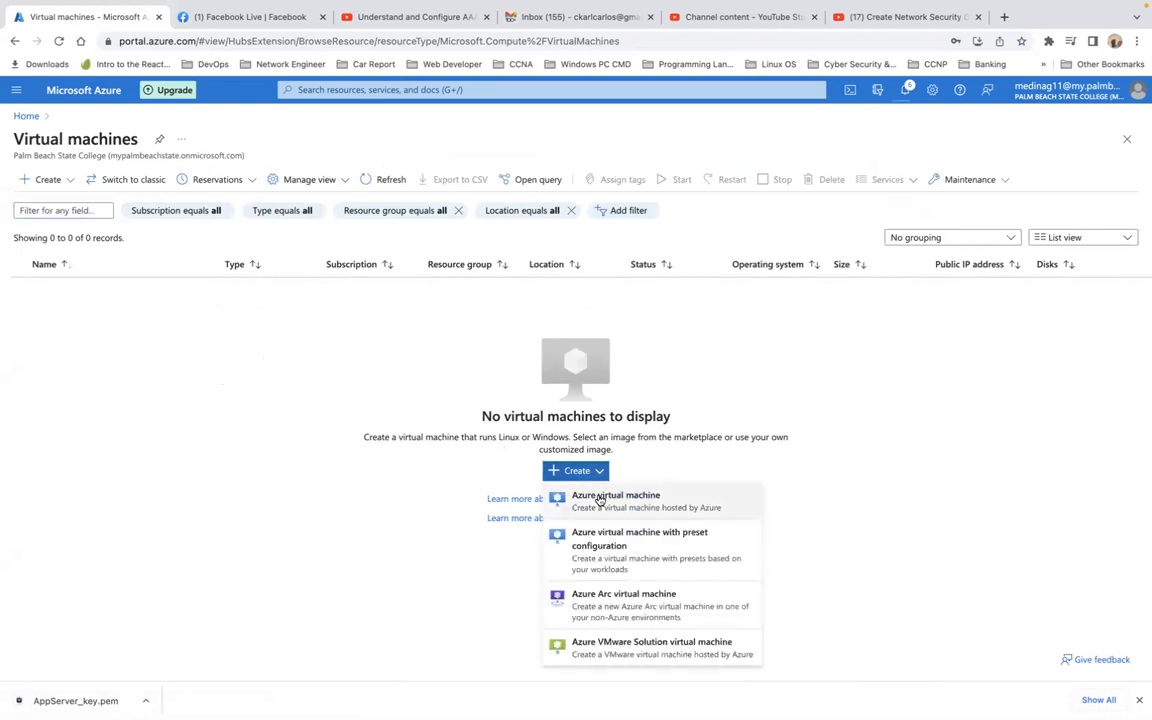
pyautogui.click(588, 497)
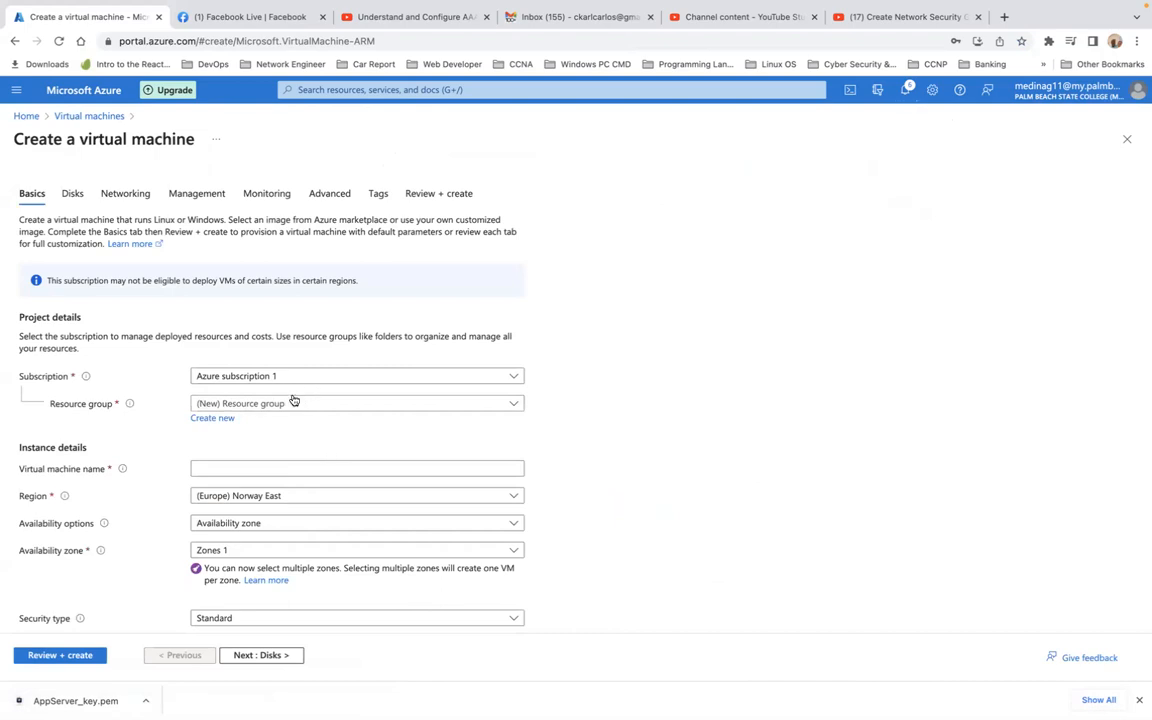
pyautogui.click(221, 420)
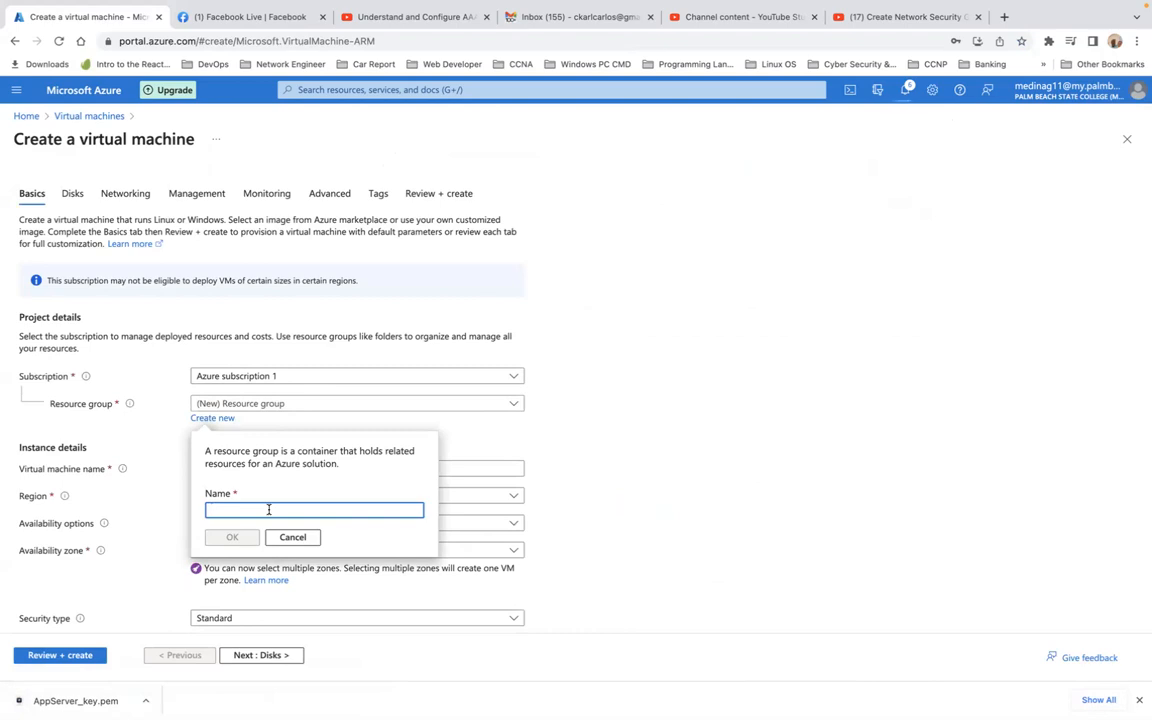
pyautogui.click(28, 116)
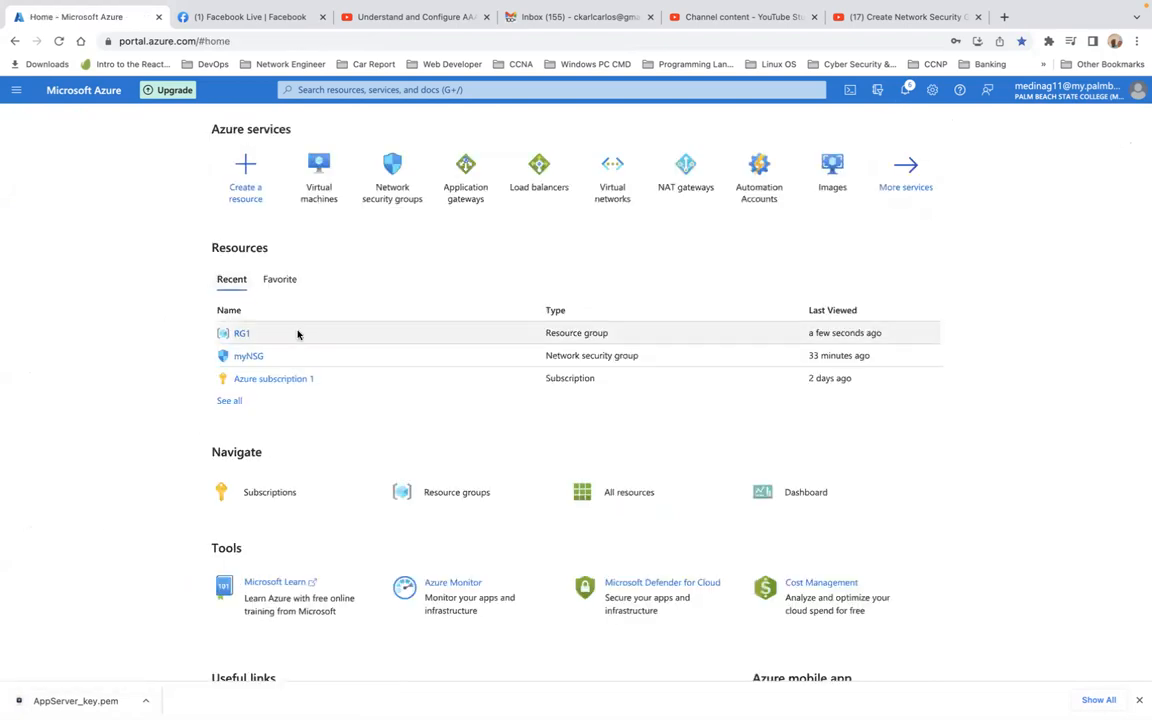
# Start creating a second Azure virtual machine and assign it to the existing resource group RG1
pyautogui.click(320, 180)
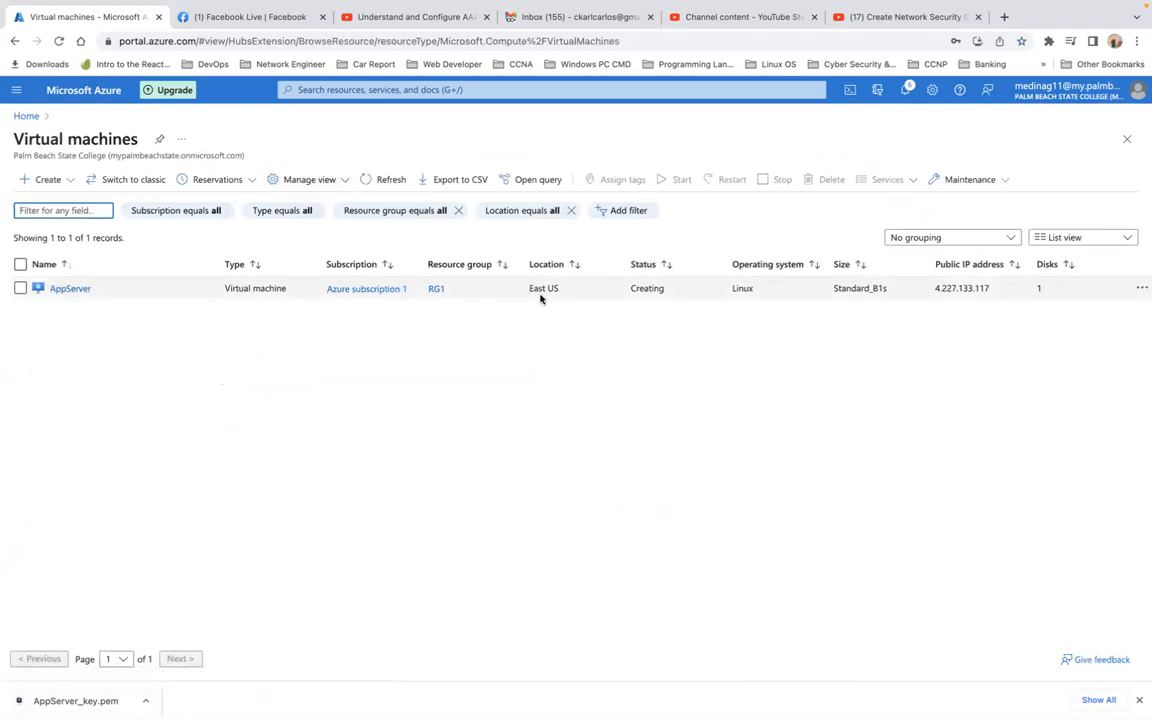
pyautogui.click(45, 180)
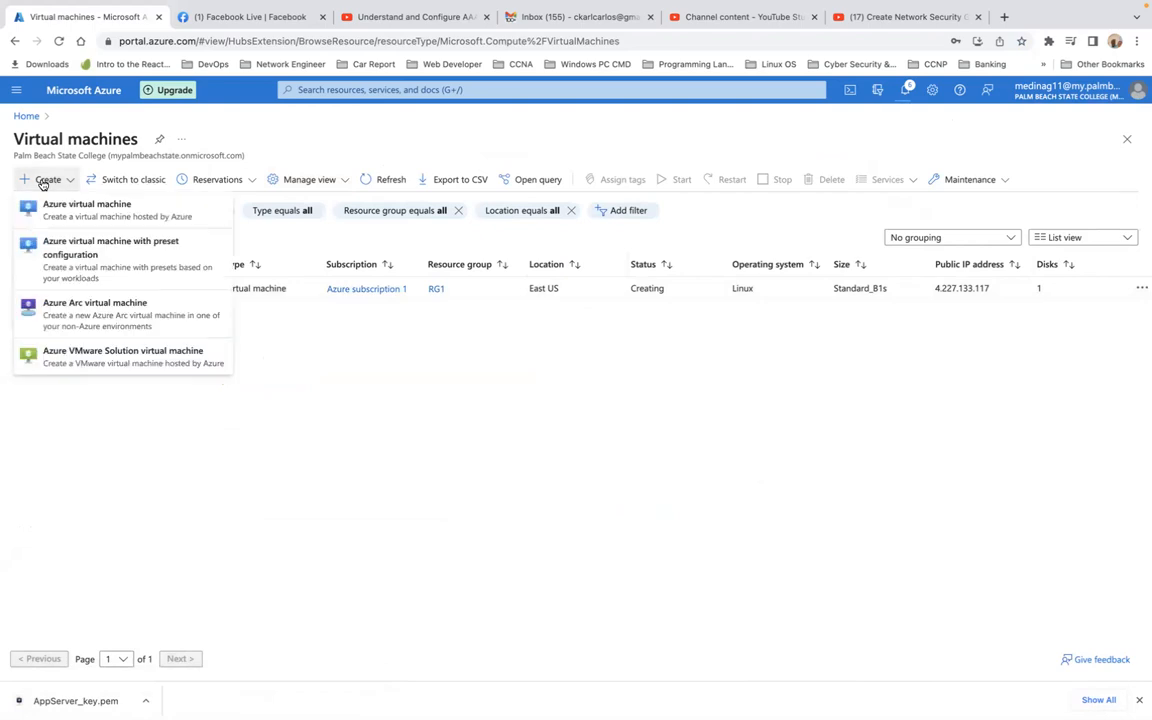
pyautogui.click(74, 209)
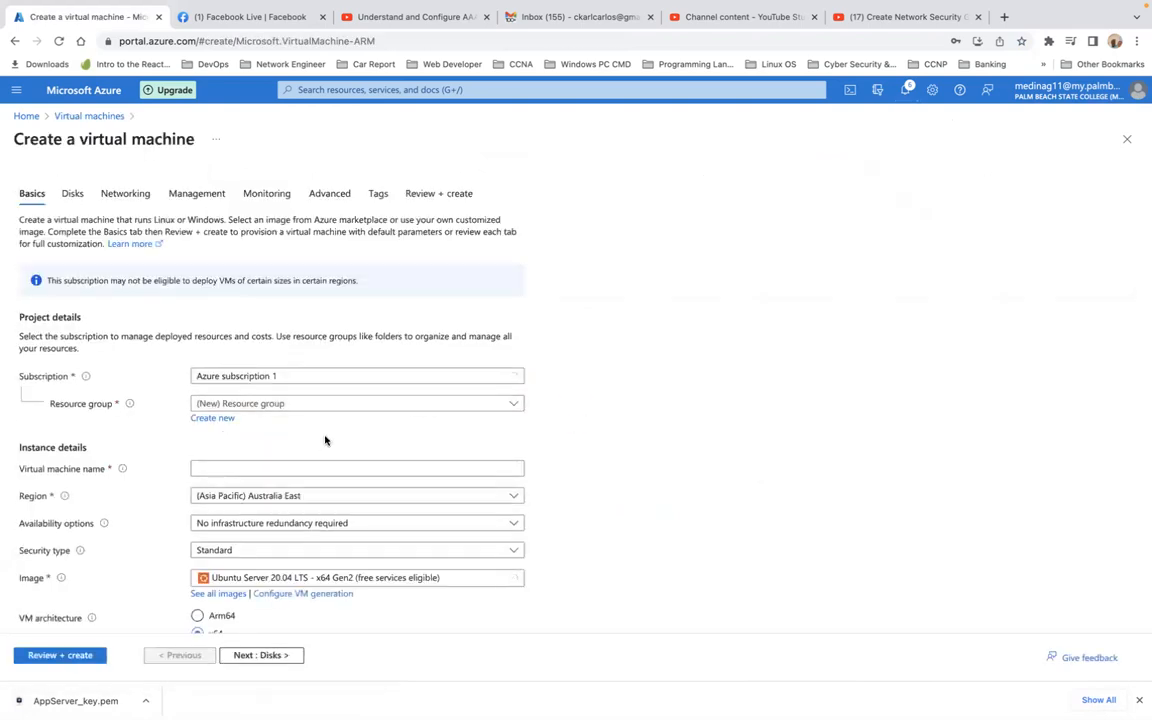
pyautogui.click(326, 405)
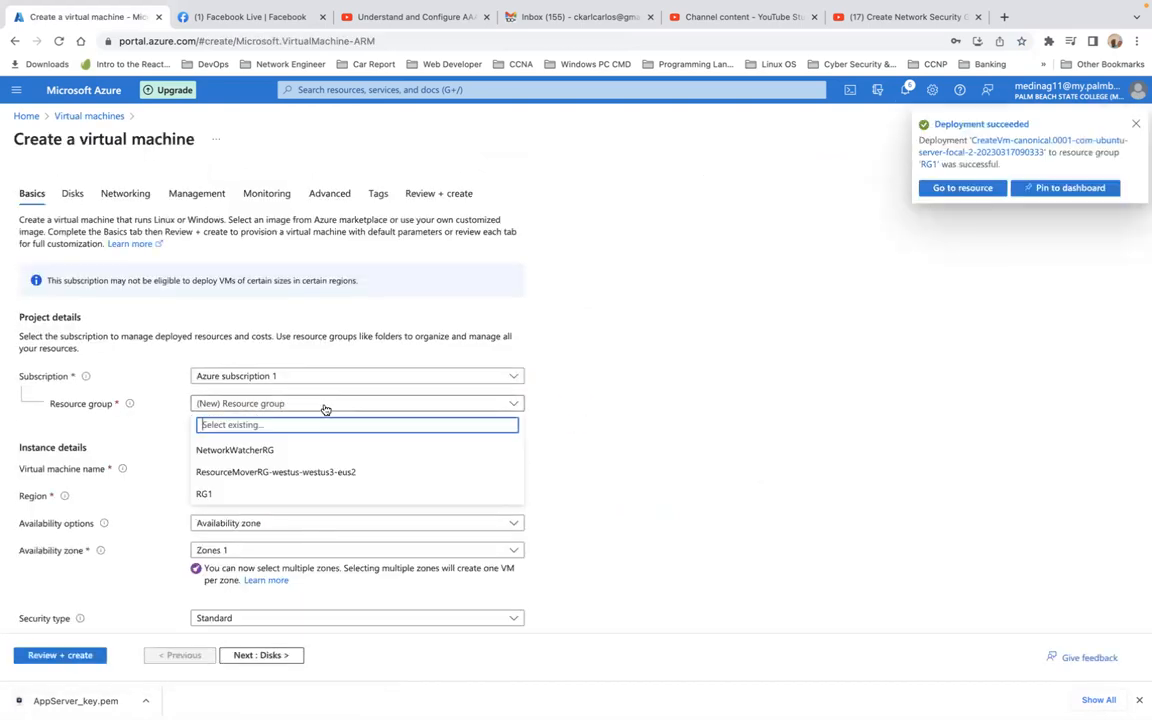
pyautogui.click(300, 493)
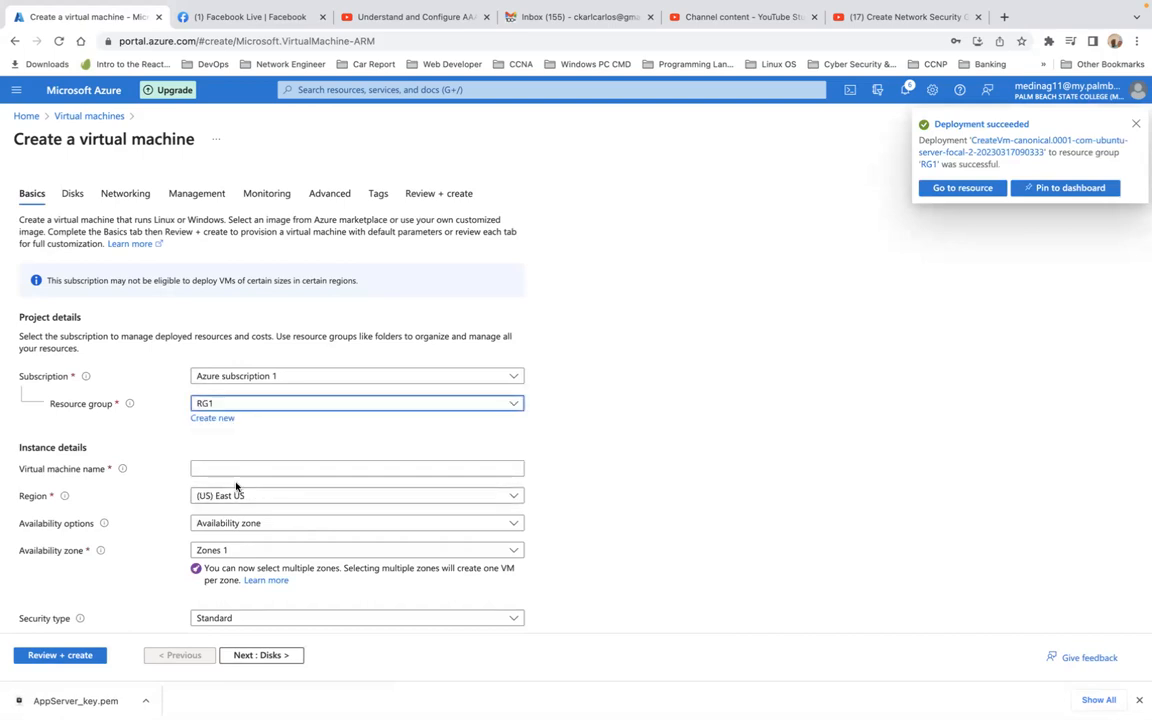
# Name the second virtual machine WebServer
pyautogui.click(245, 467)
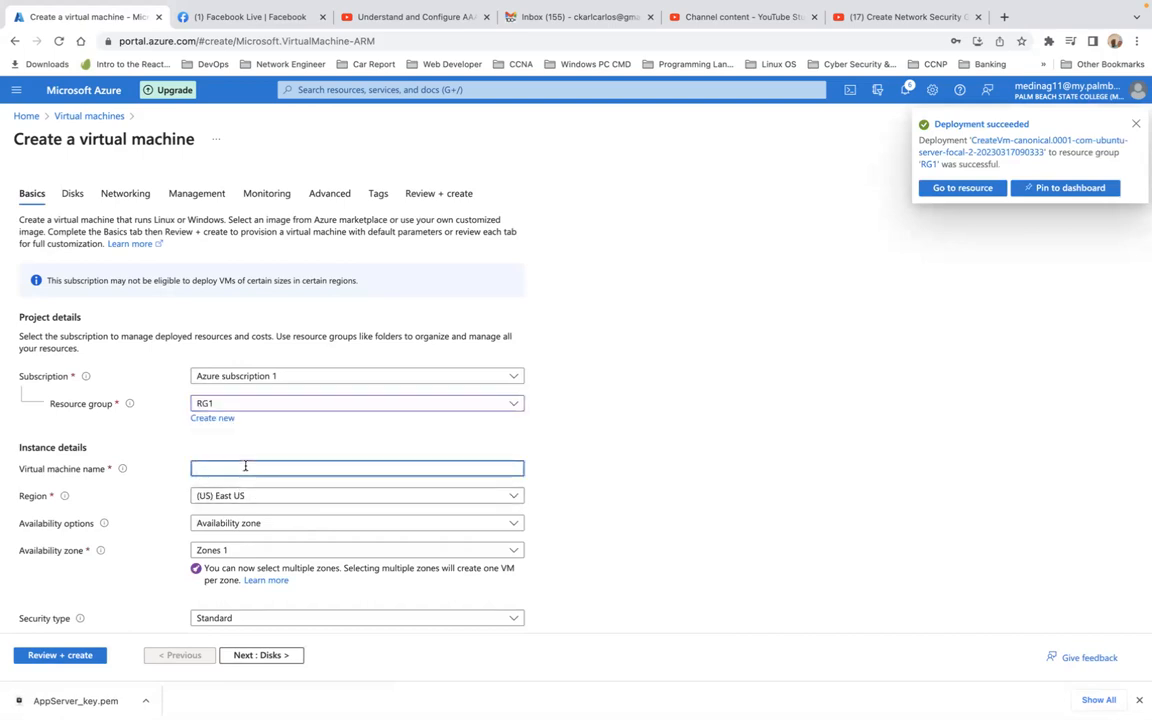
pyautogui.write('We')
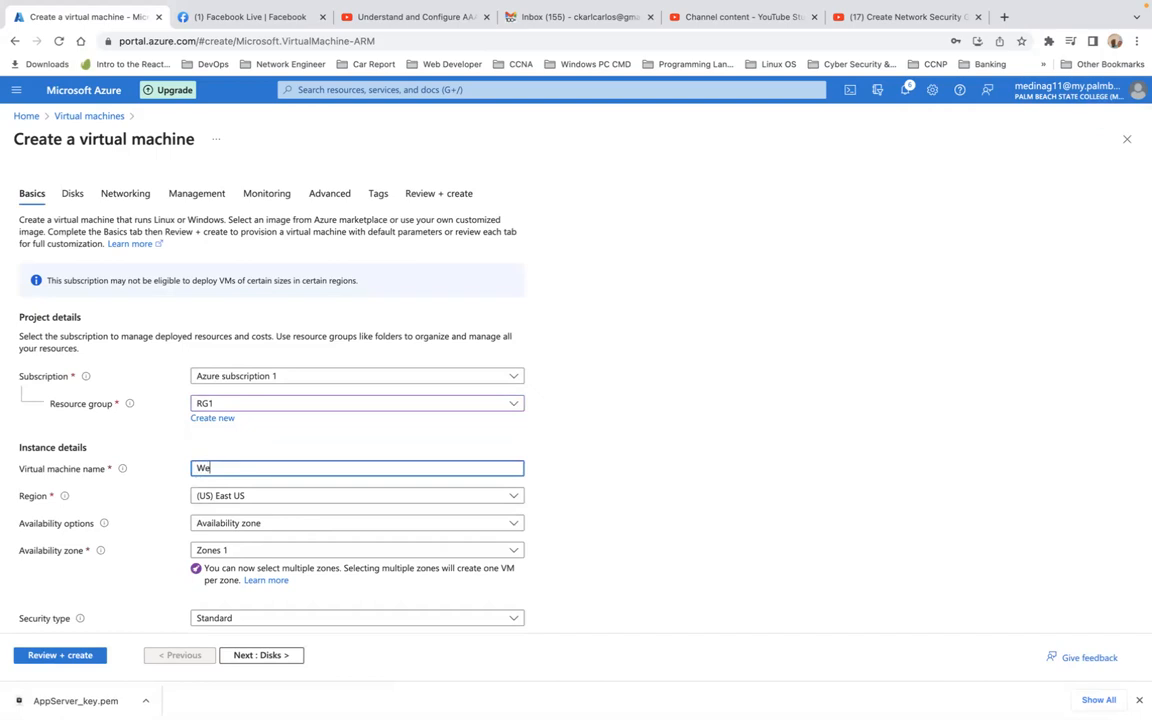
pyautogui.write('bServer')
pyautogui.scroll(-2, 526, 400)
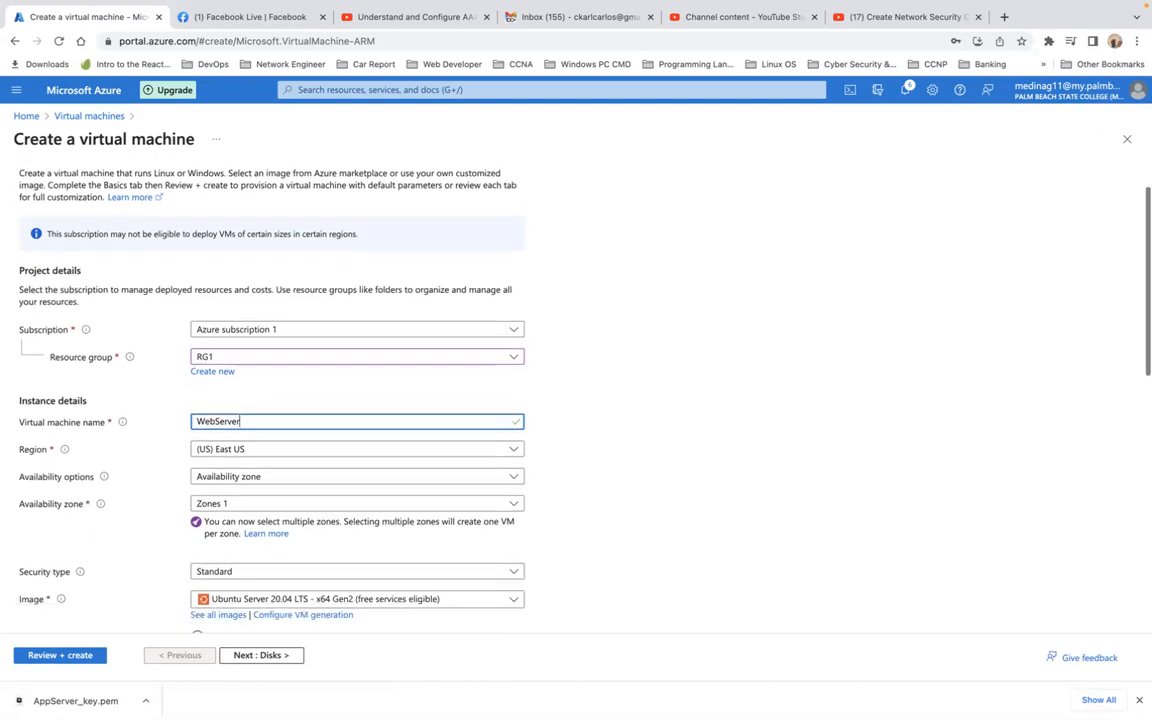
# Create WebServer with a new key pair, downloading its private key, and return to the portal home page
pyautogui.scroll(-1, 526, 400)
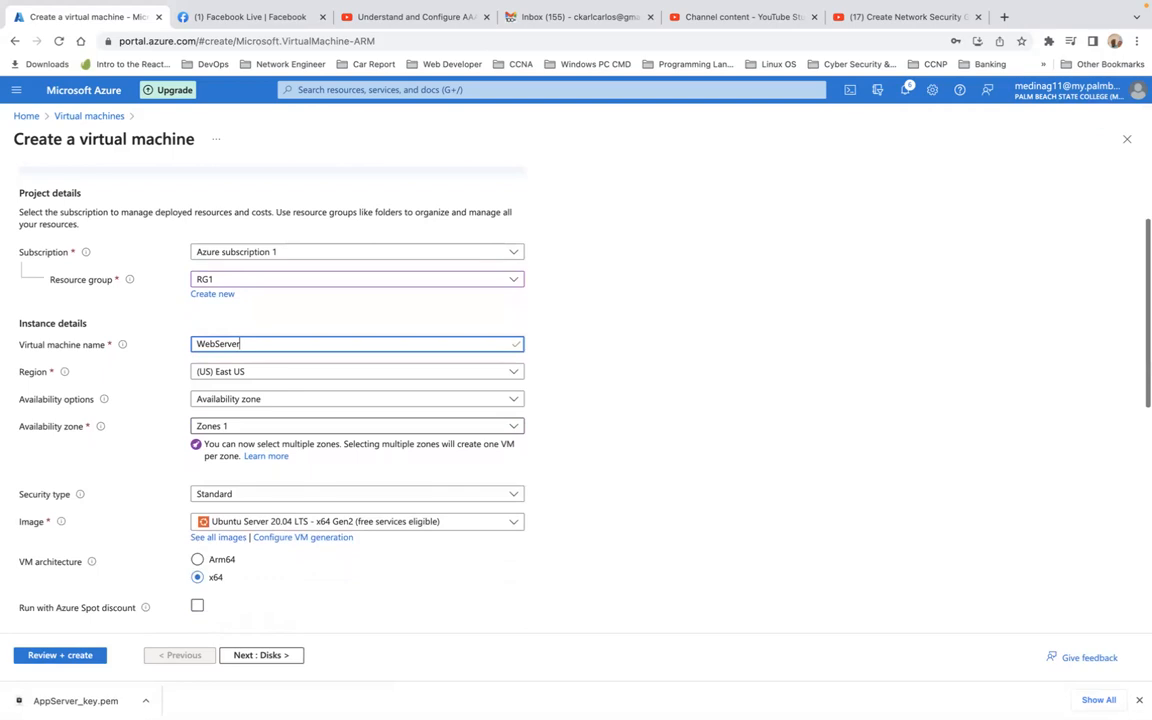
pyautogui.scroll(-5, 526, 400)
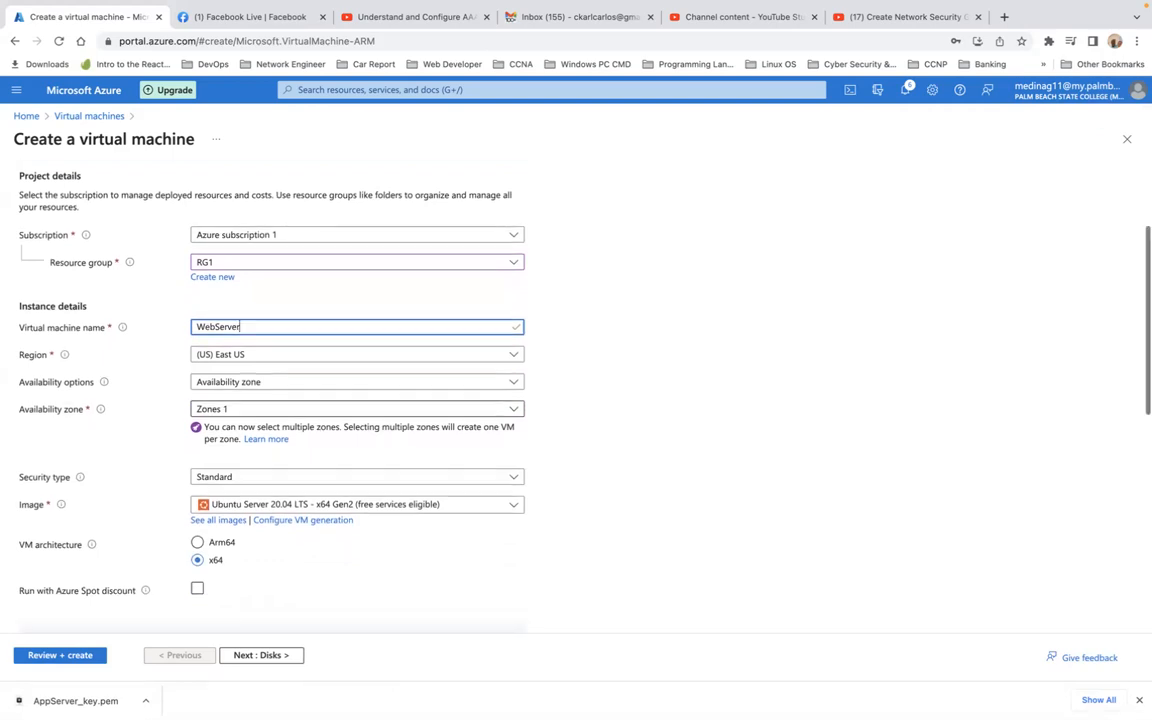
pyautogui.scroll(-8, 526, 400)
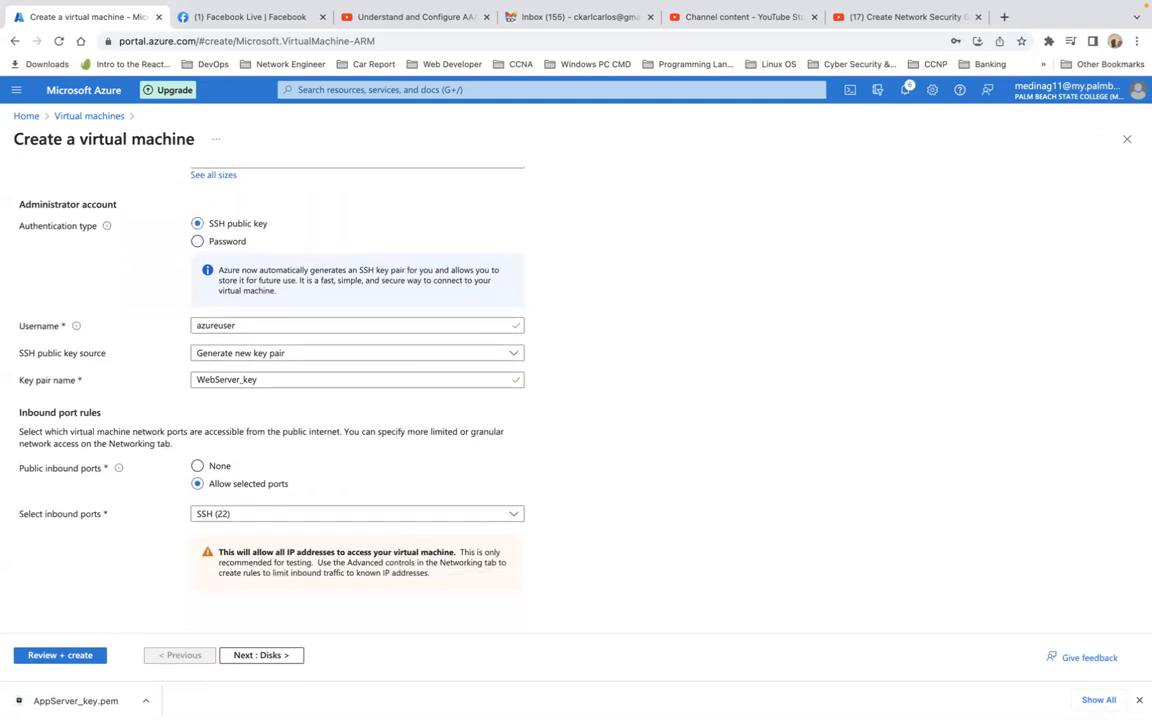
pyautogui.click(59, 656)
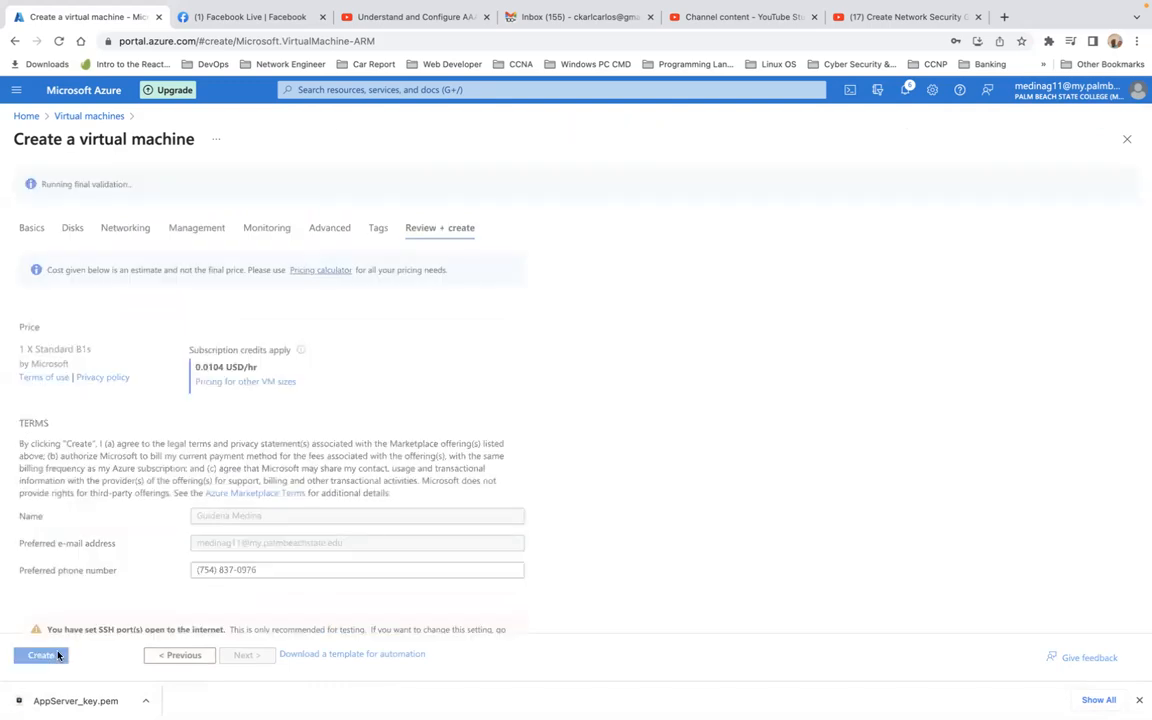
pyautogui.click(59, 656)
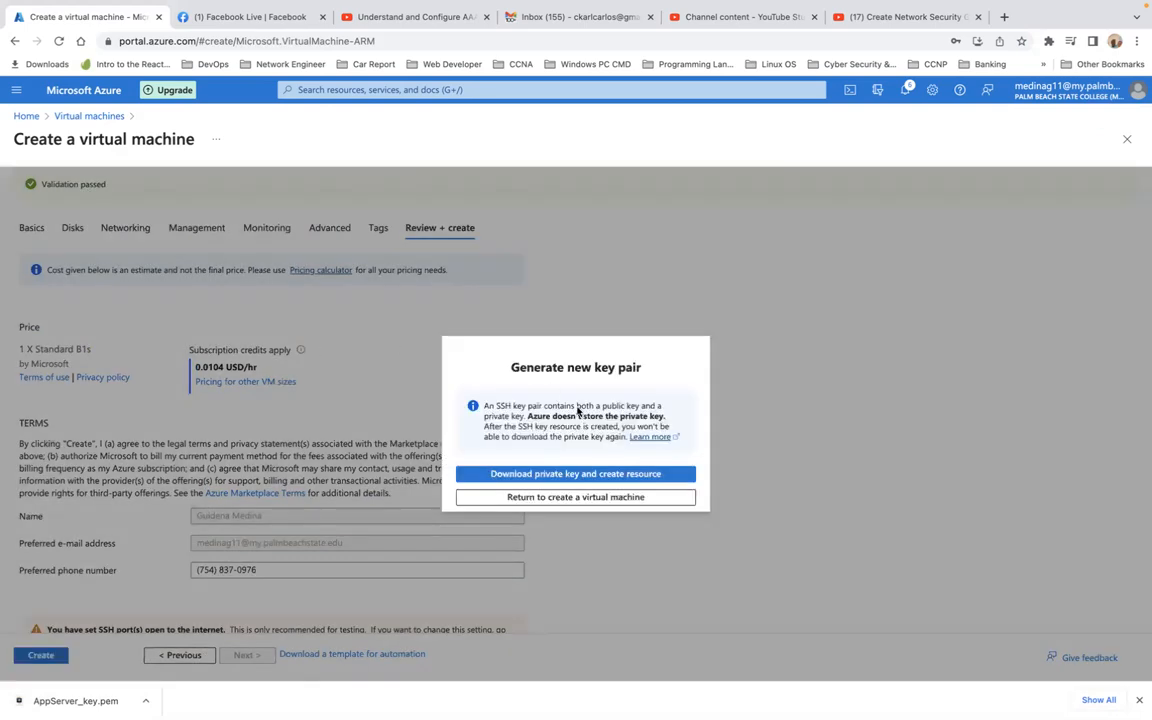
pyautogui.click(515, 474)
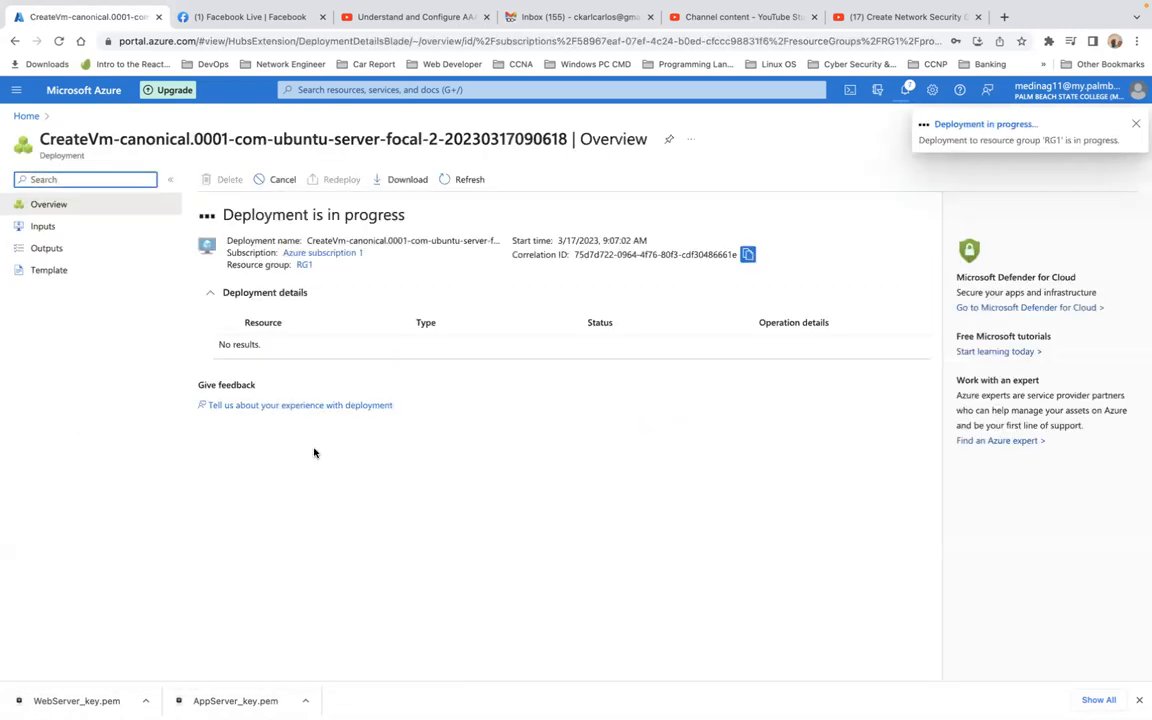
pyautogui.click(26, 116)
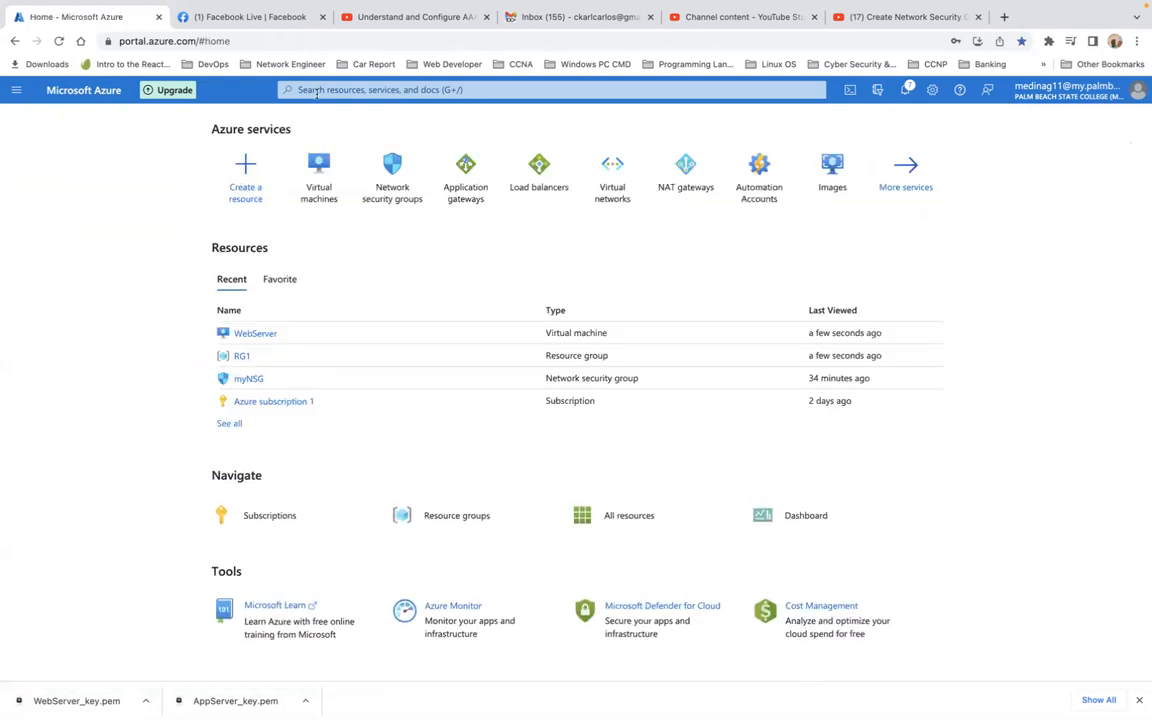
# Search the portal for "application se" and open the Application security groups service
pyautogui.click(316, 91)
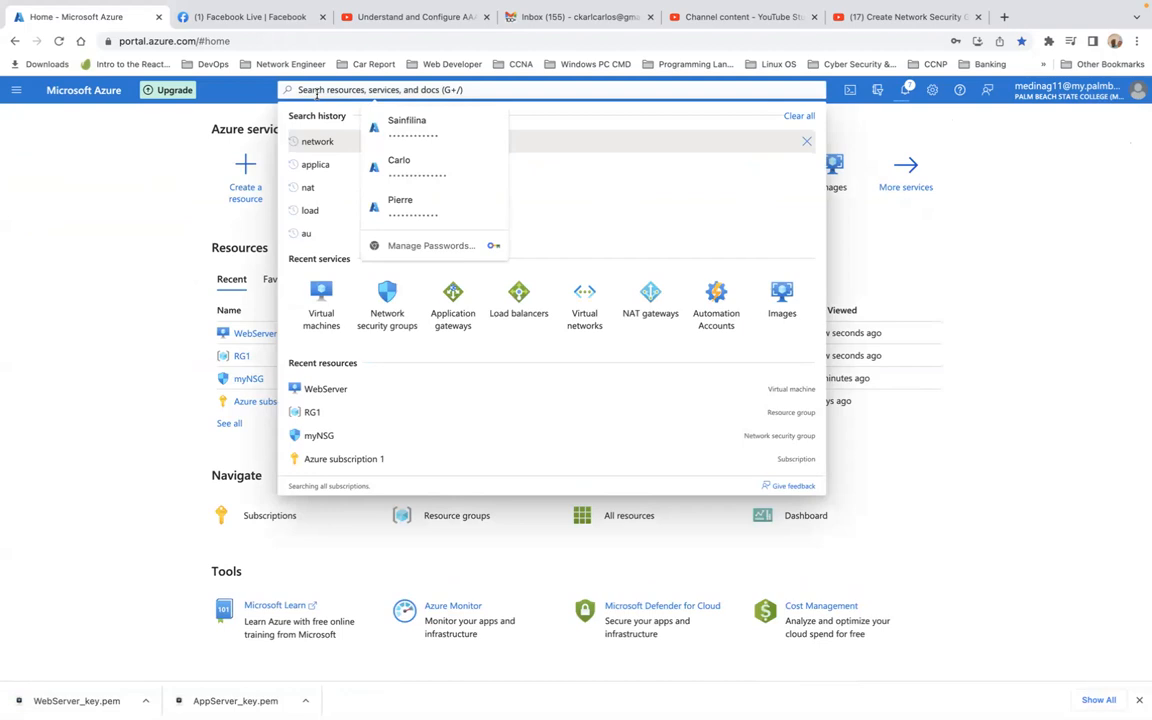
pyautogui.write('app')
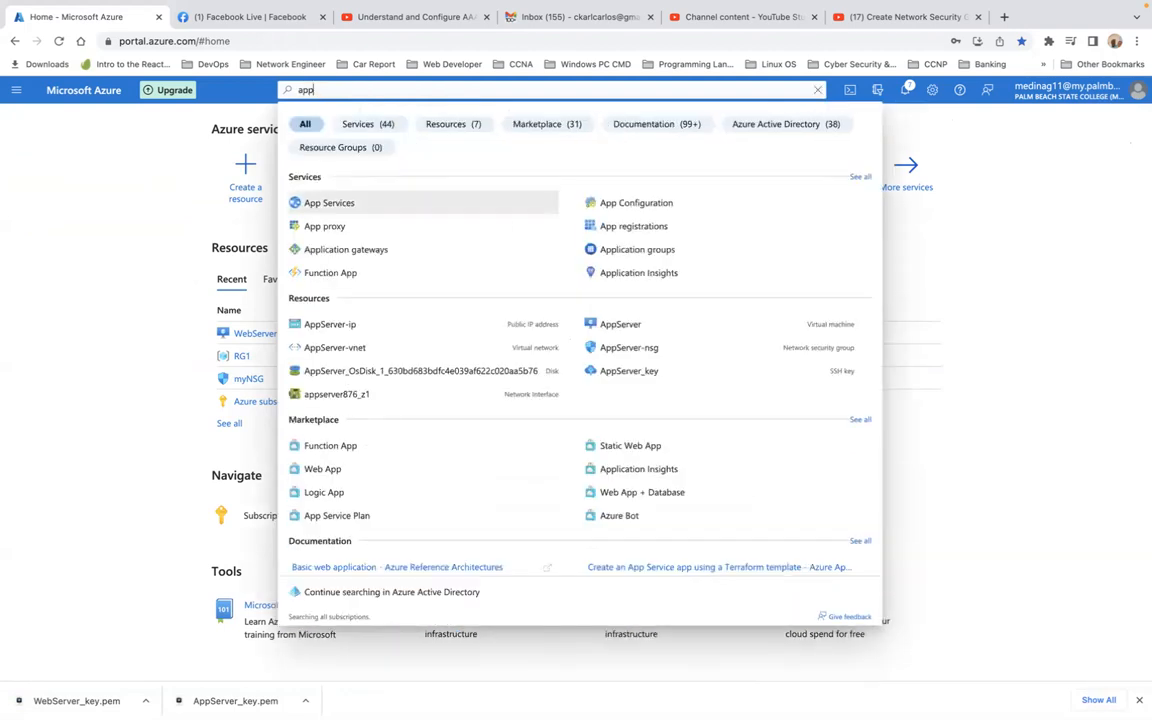
pyautogui.write('lica')
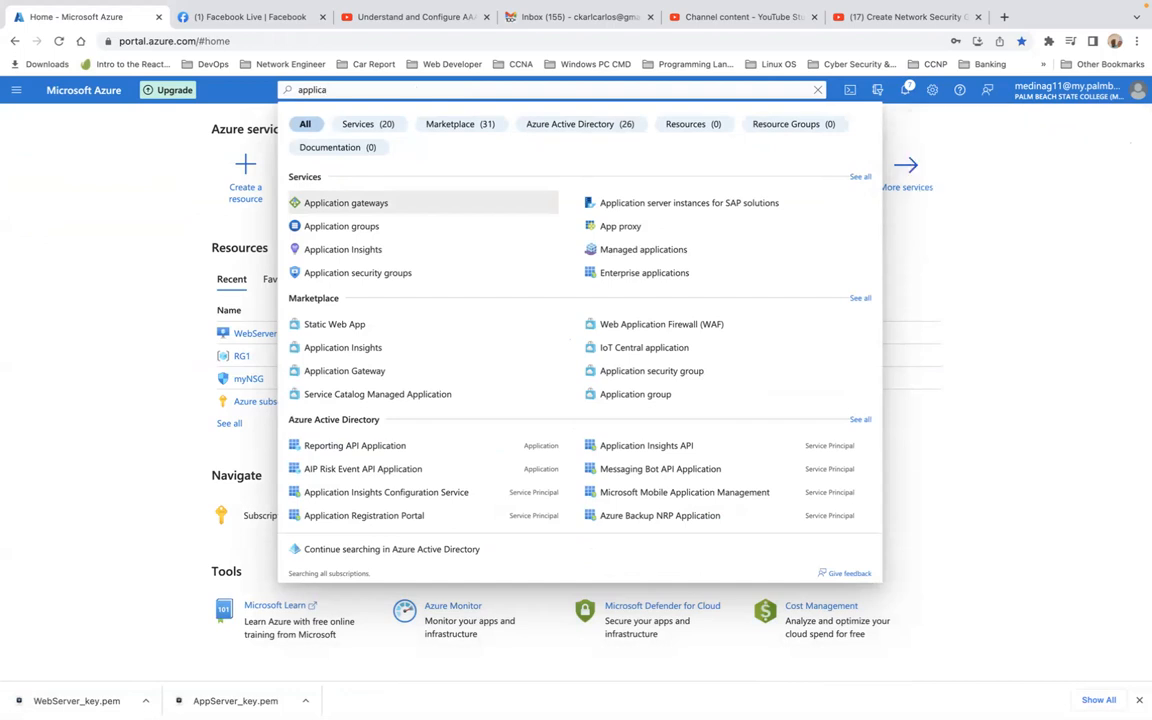
pyautogui.write('tion se')
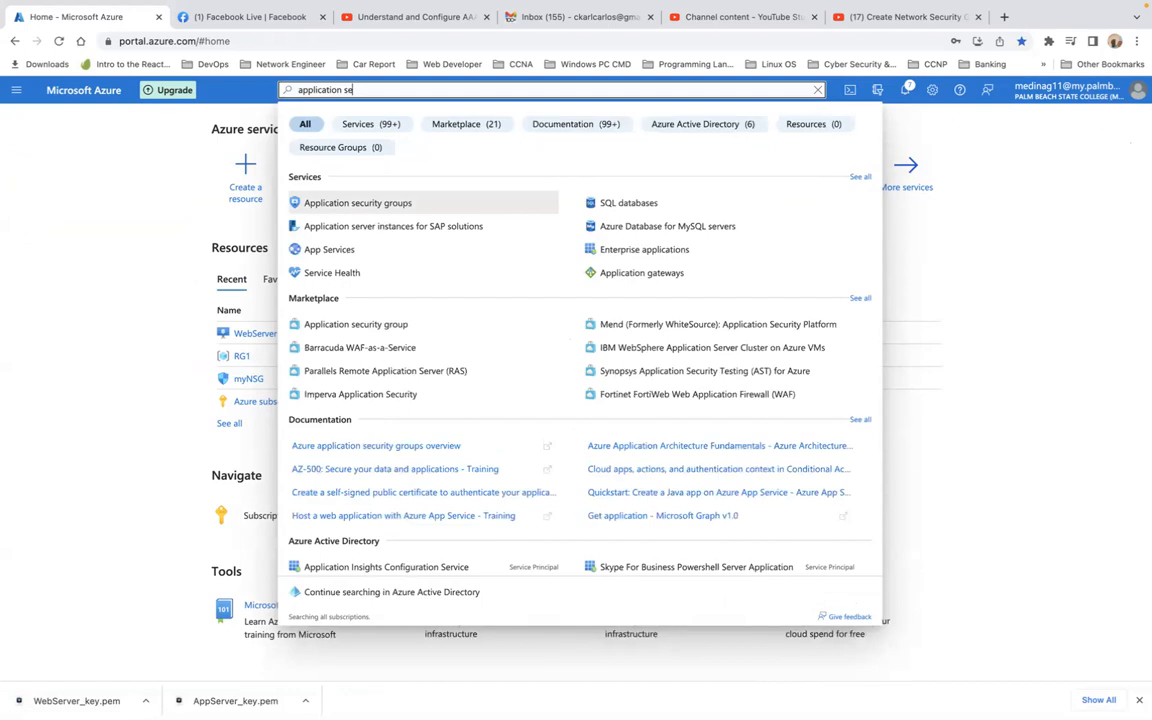
pyautogui.click(350, 203)
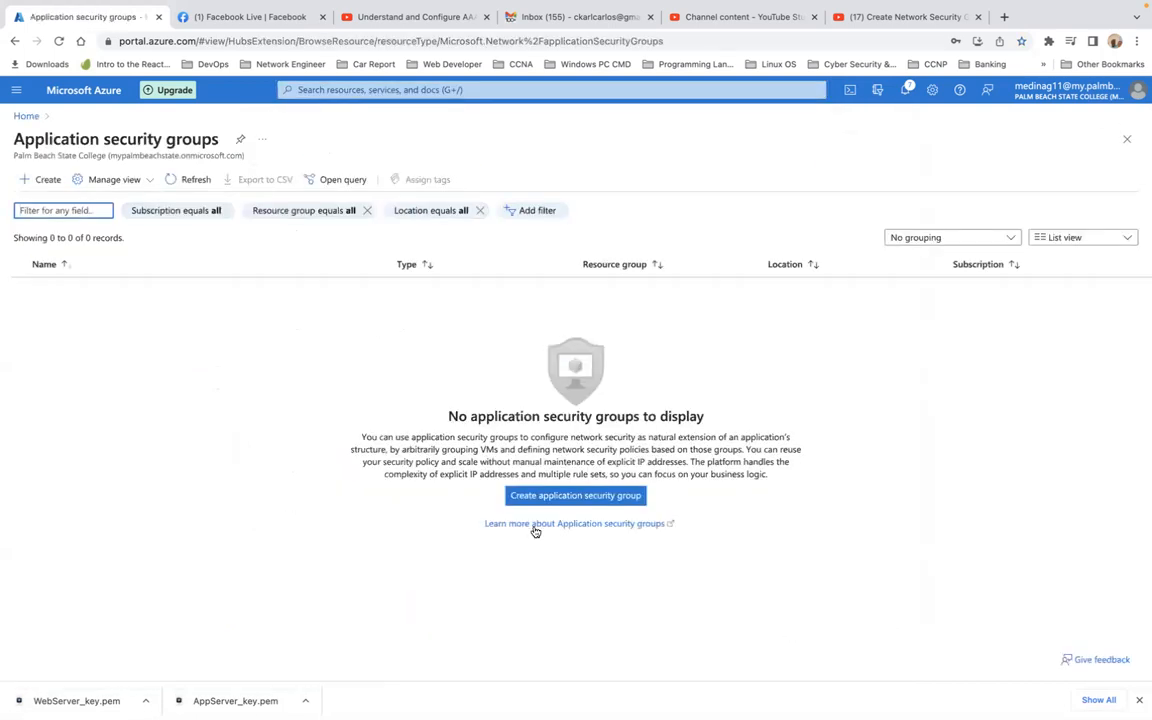
# Create an application security group named ASP1 in the existing resource group RG1
pyautogui.click(577, 496)
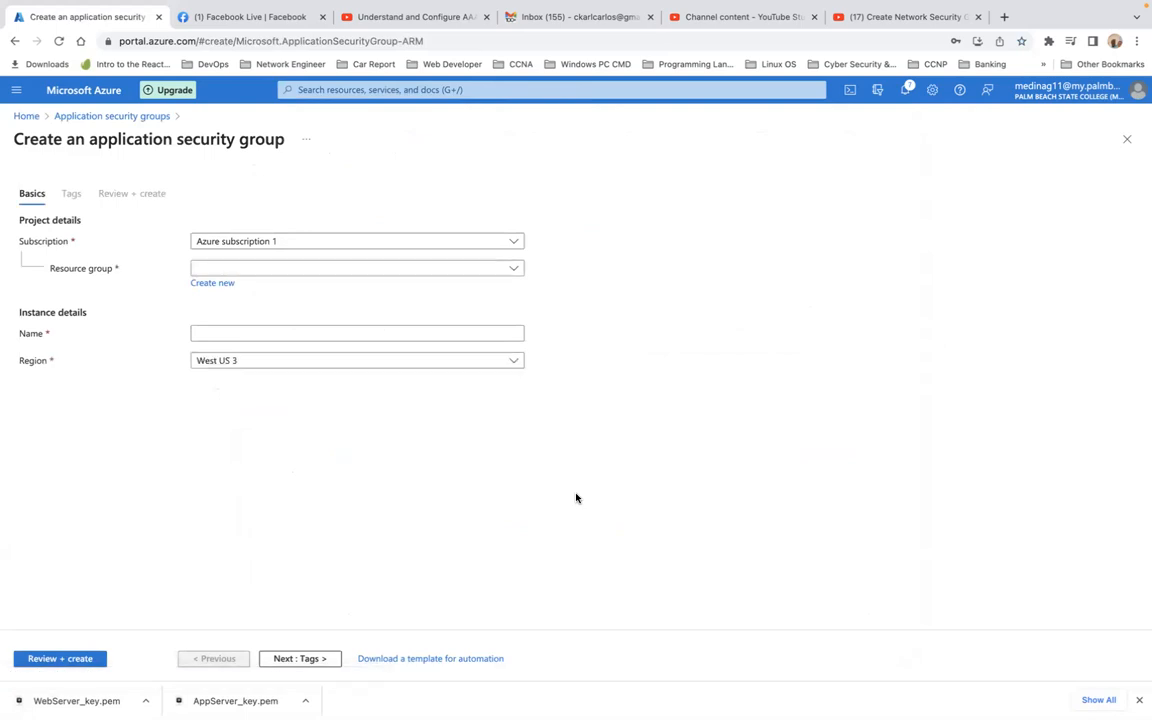
pyautogui.click(515, 269)
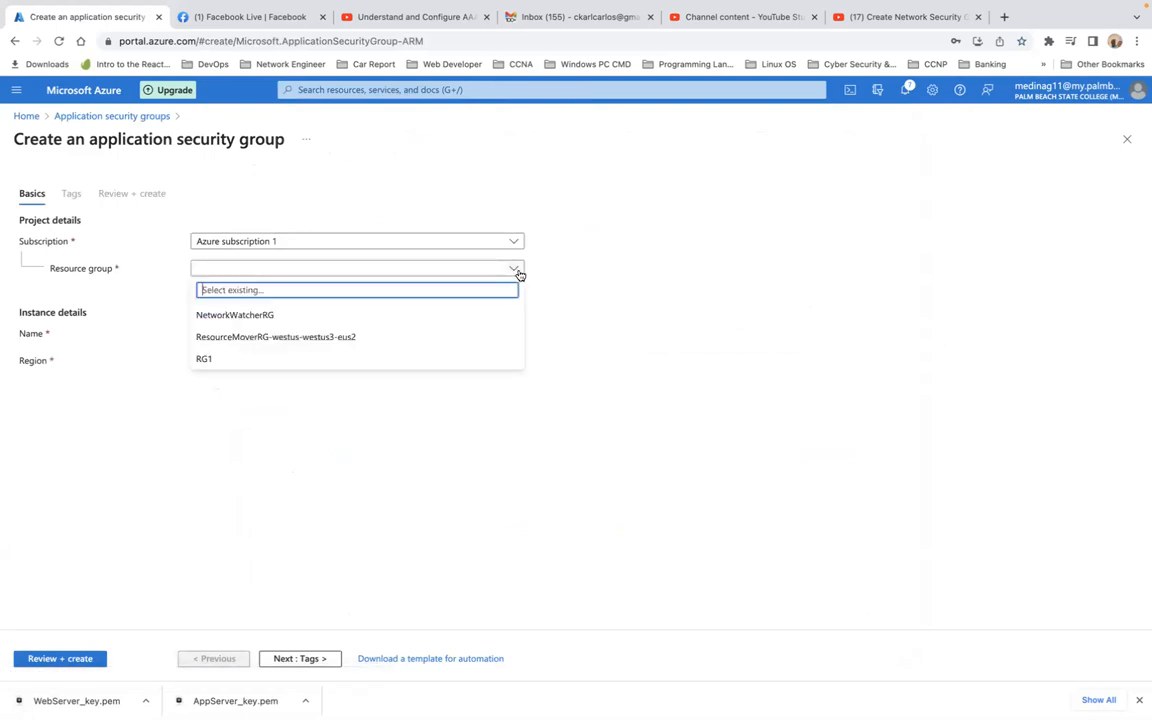
pyautogui.click(368, 359)
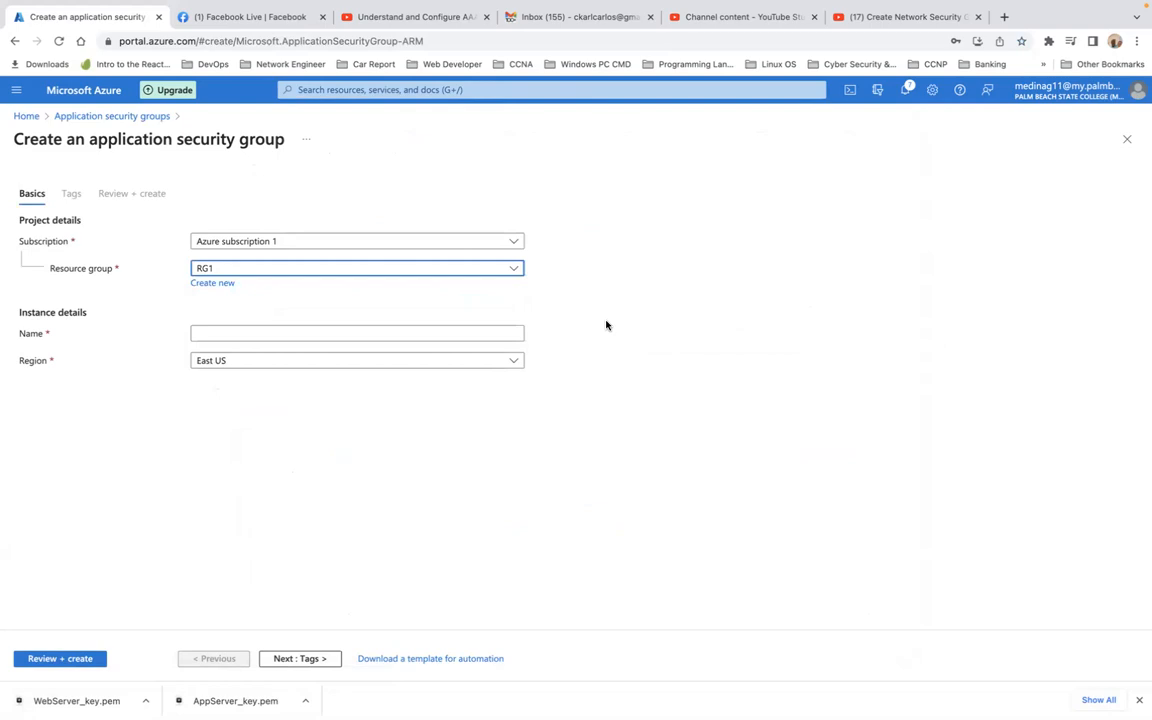
pyautogui.click(384, 332)
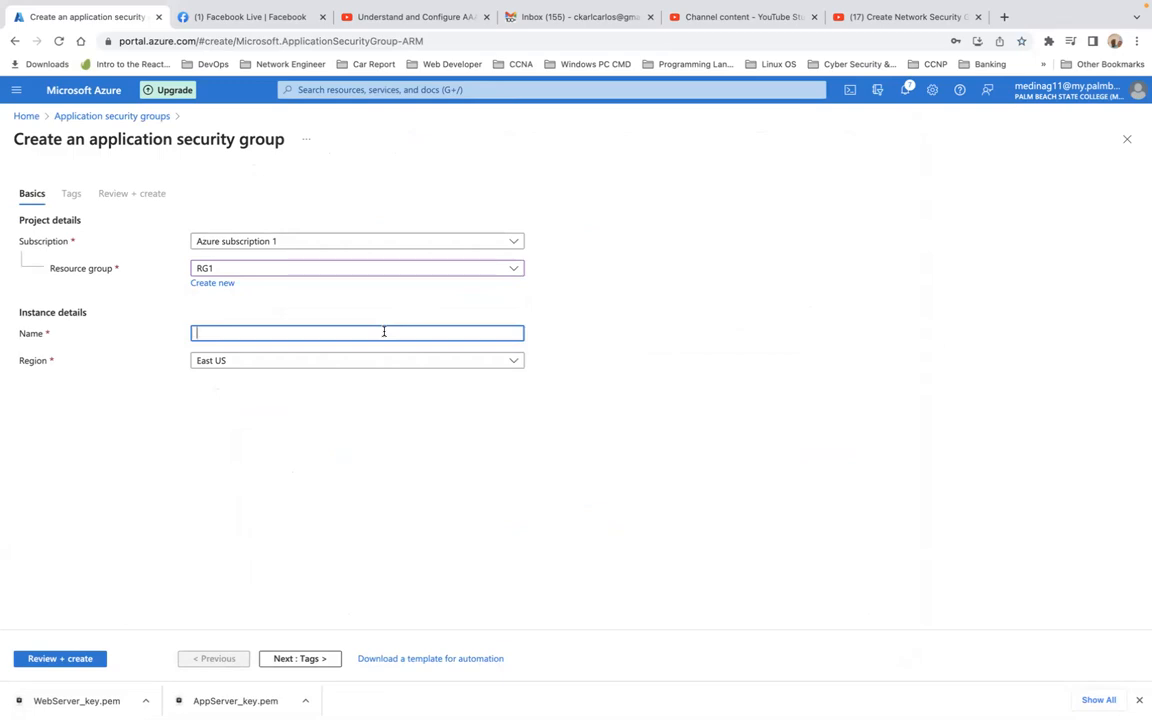
pyautogui.write('ASP1')
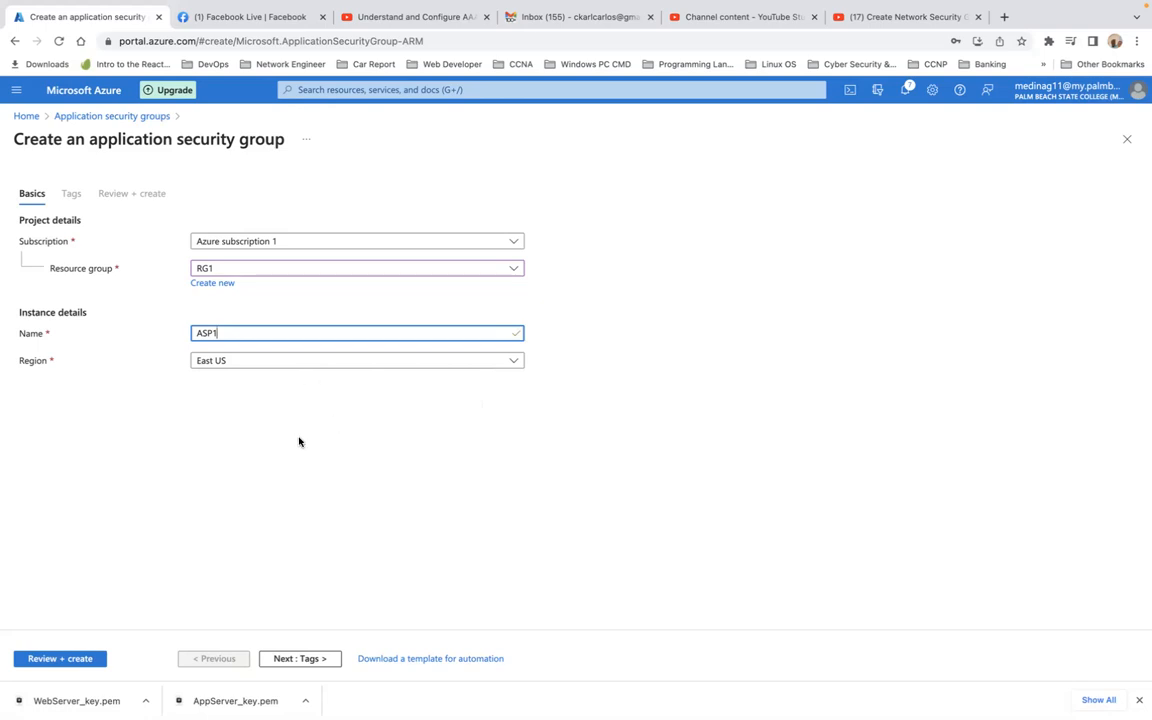
pyautogui.click(61, 659)
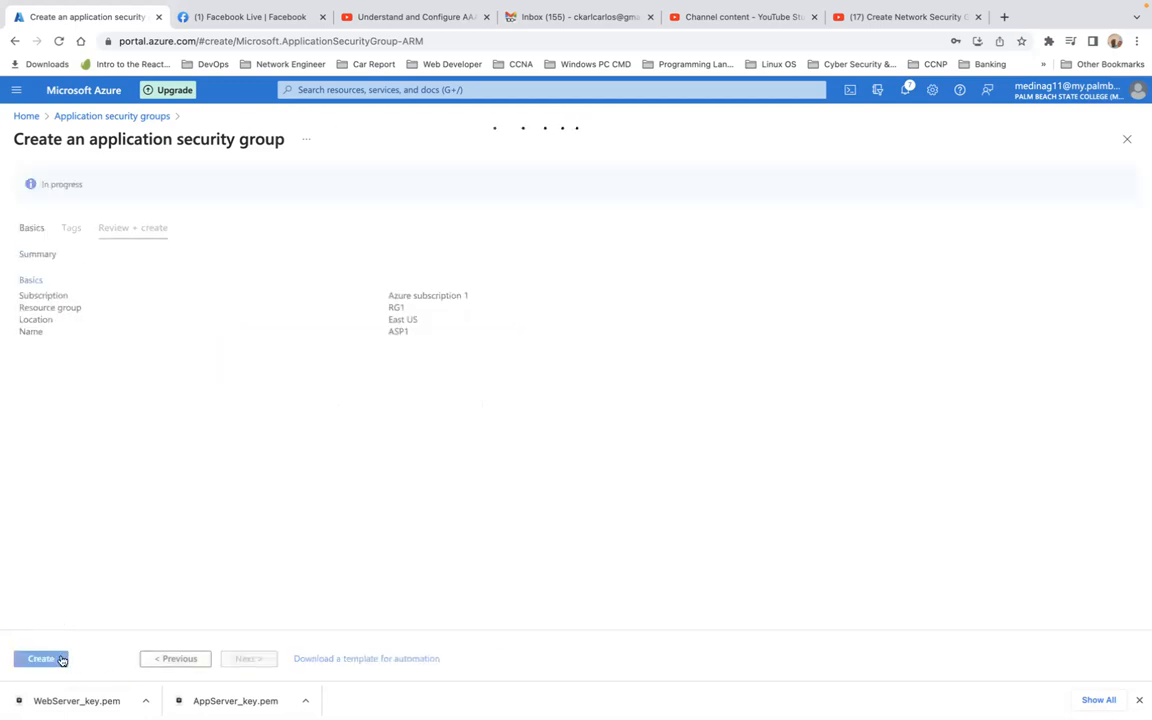
pyautogui.click(41, 659)
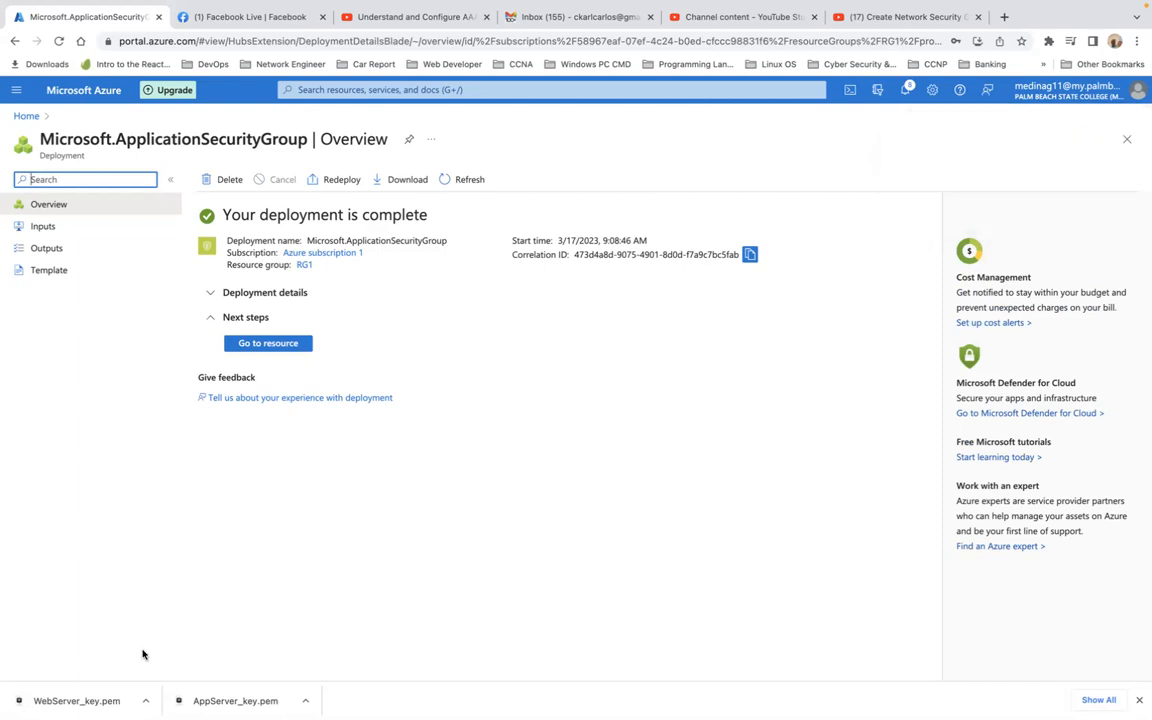
# View the deployed ASP1 resource's overview and return through the home page to the application security groups list
pyautogui.click(268, 343)
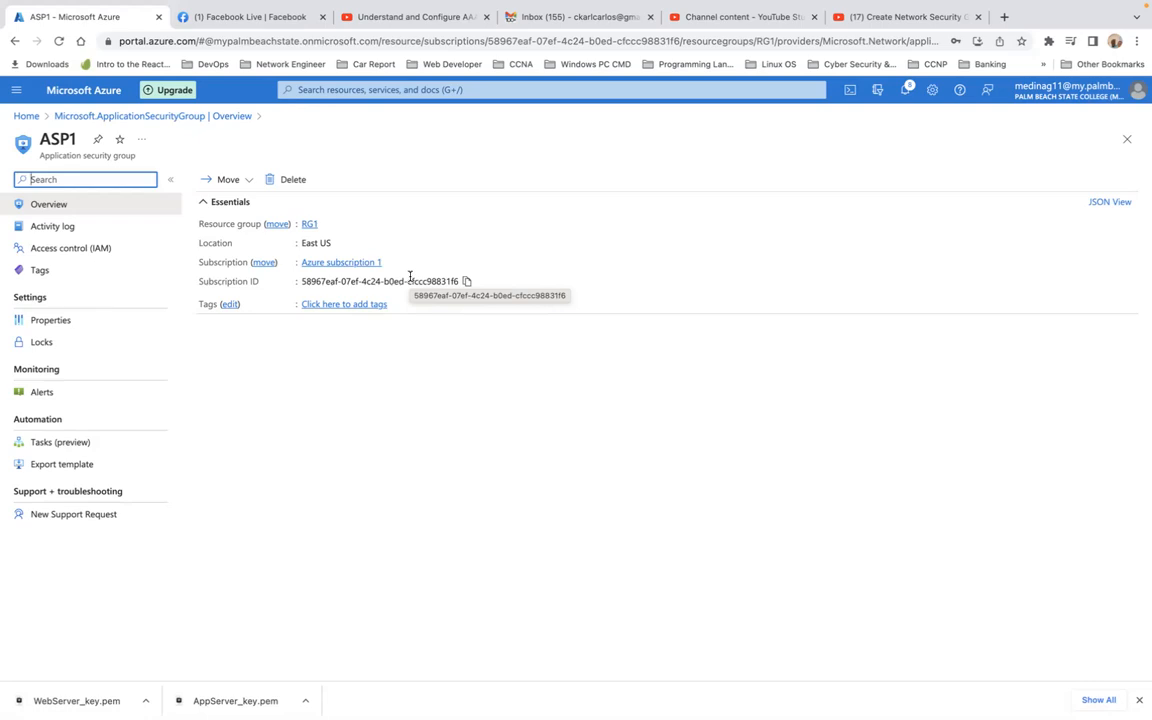
pyautogui.click(27, 116)
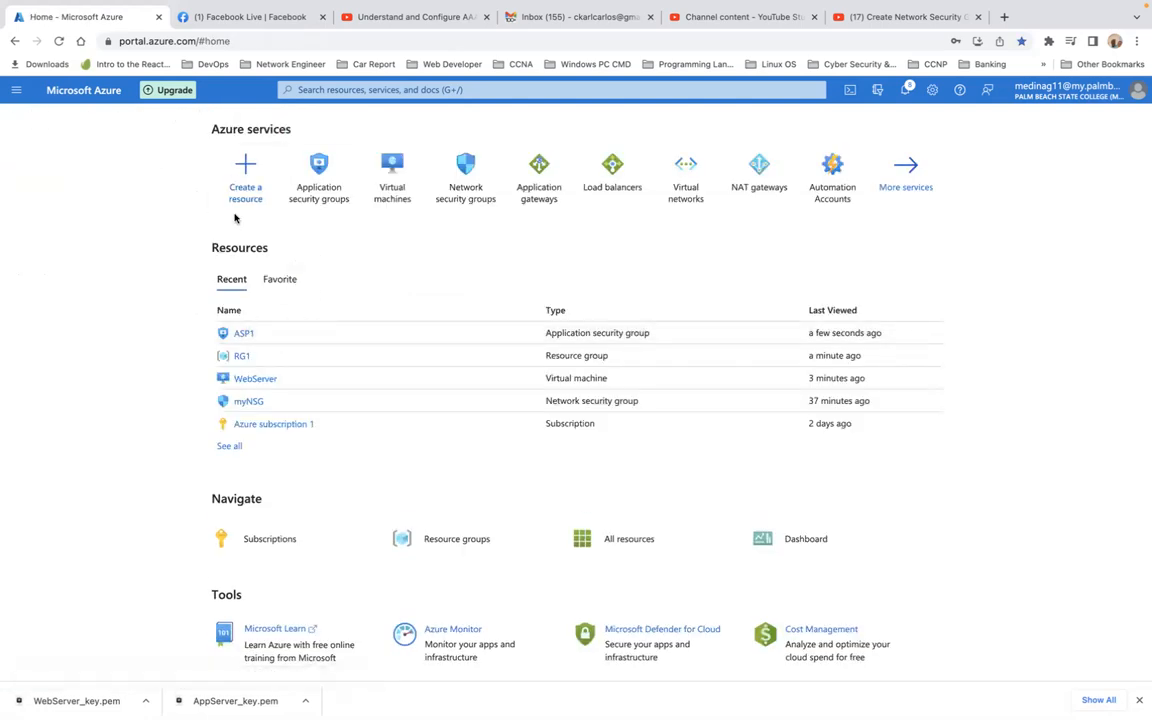
pyautogui.click(319, 187)
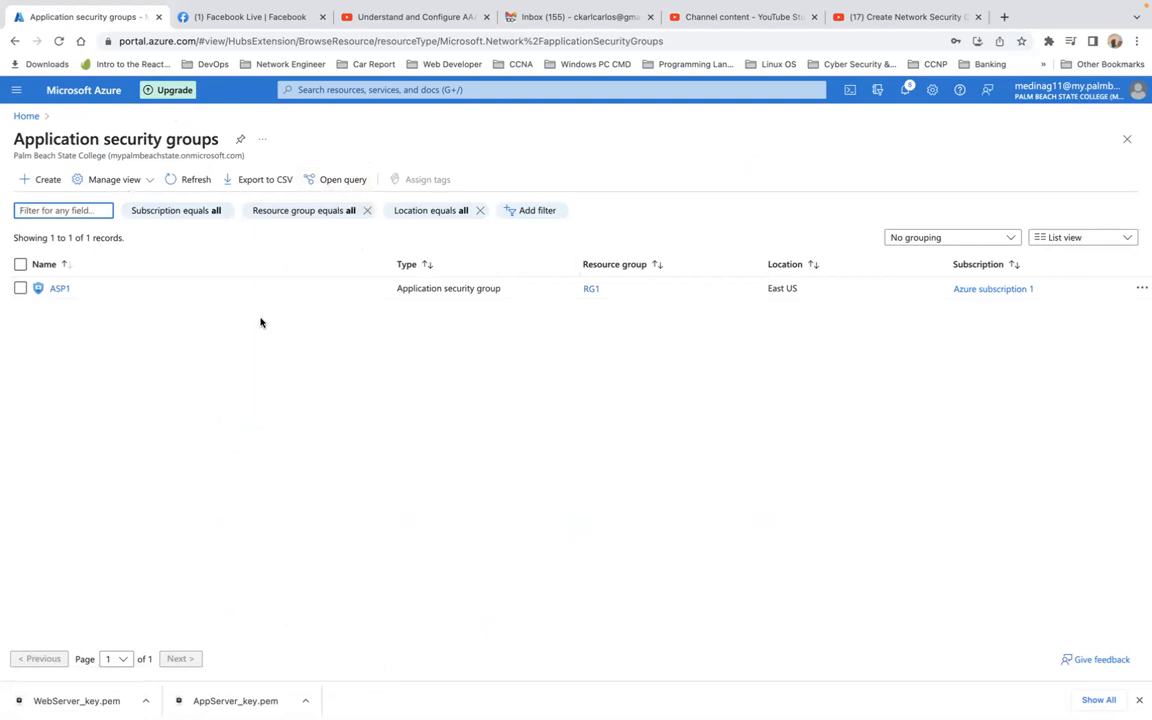
# Create a second application security group named WebASP in resource group RG1
pyautogui.click(48, 182)
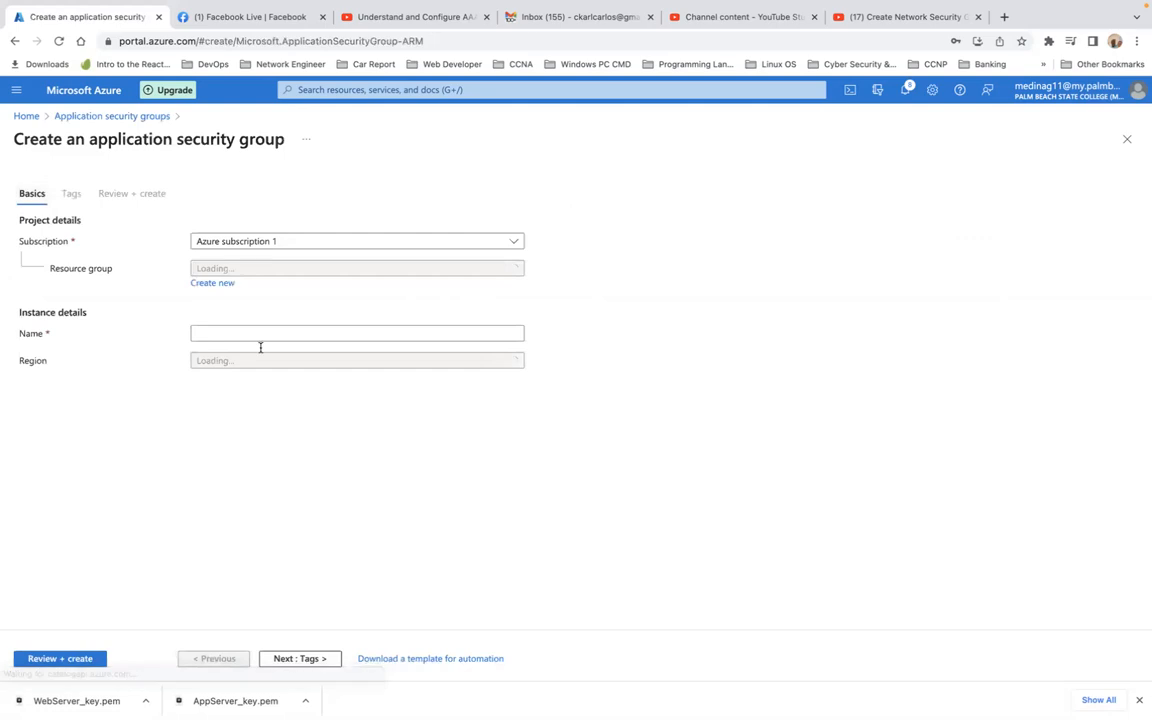
pyautogui.click(324, 272)
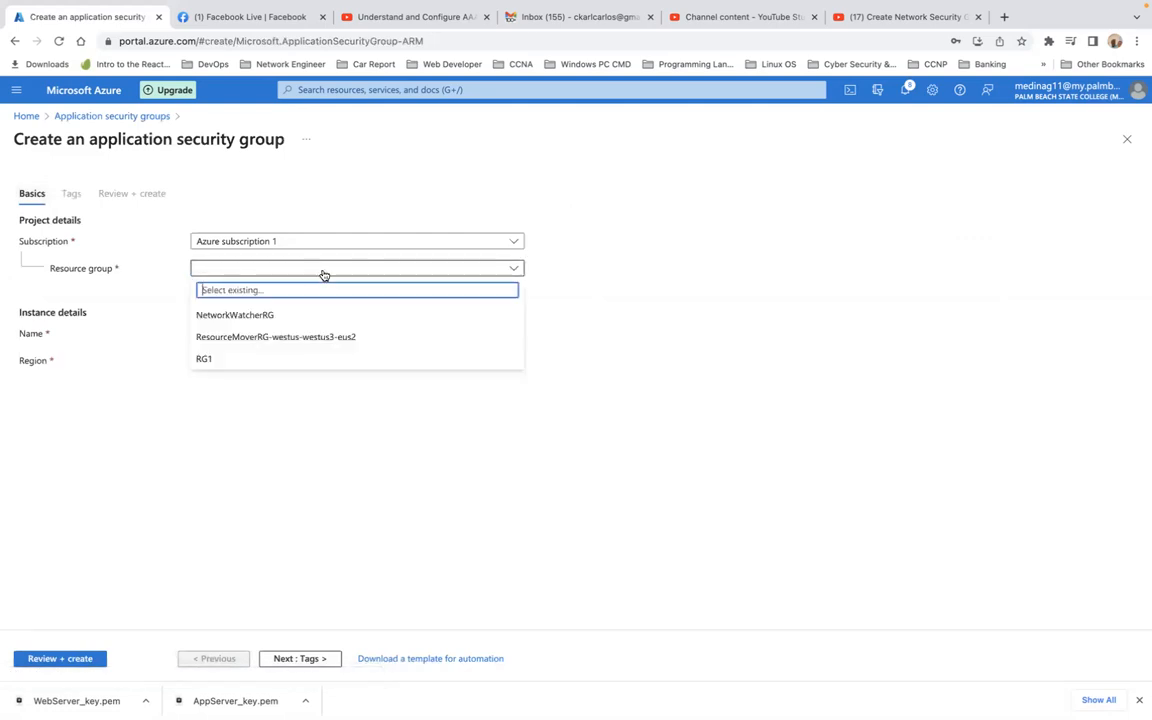
pyautogui.click(306, 364)
pyautogui.click(304, 335)
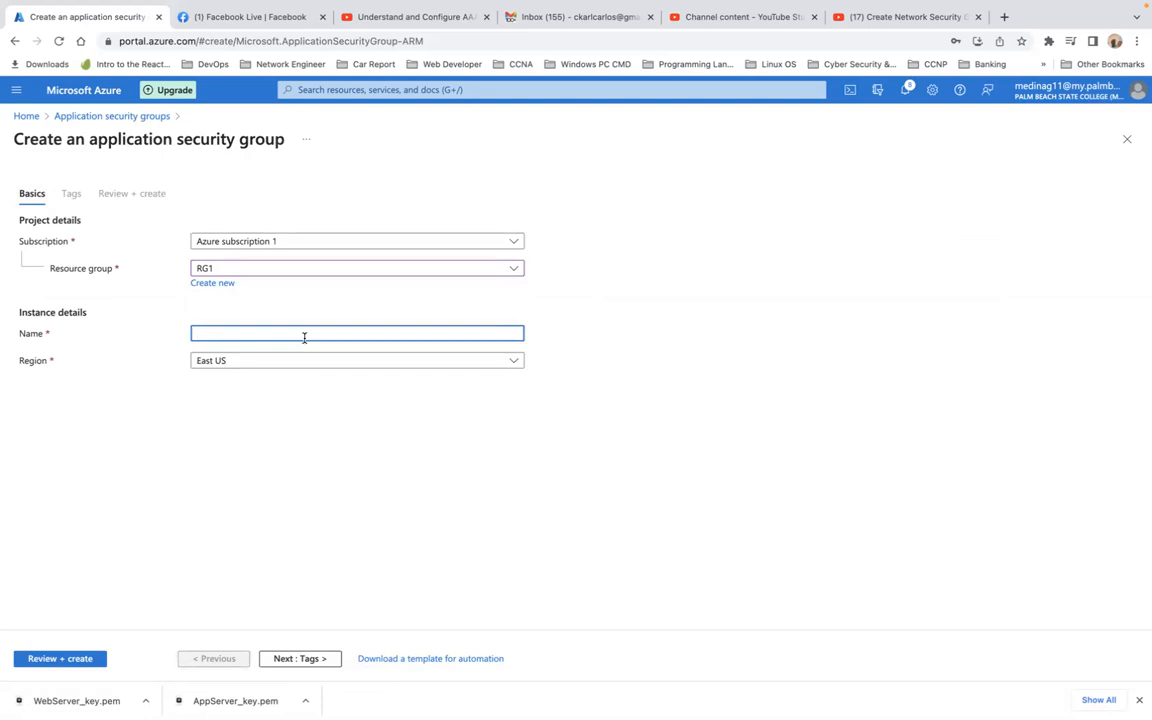
pyautogui.write('WebASP')
pyautogui.click(62, 662)
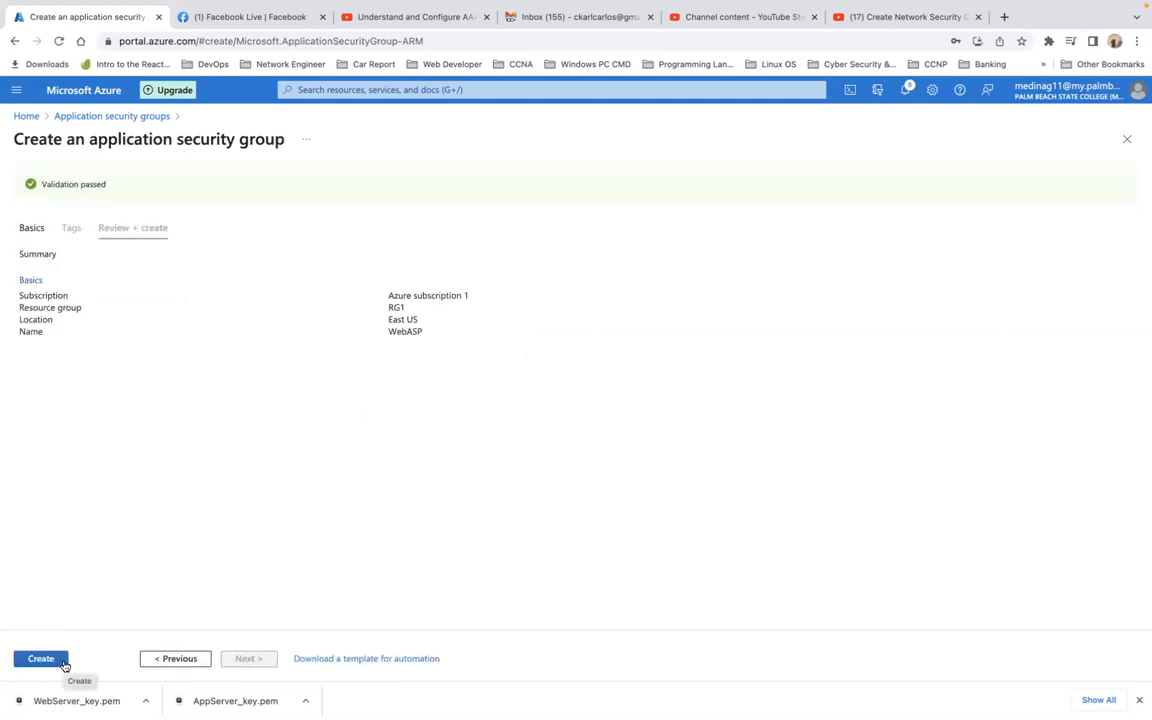
pyautogui.click(41, 659)
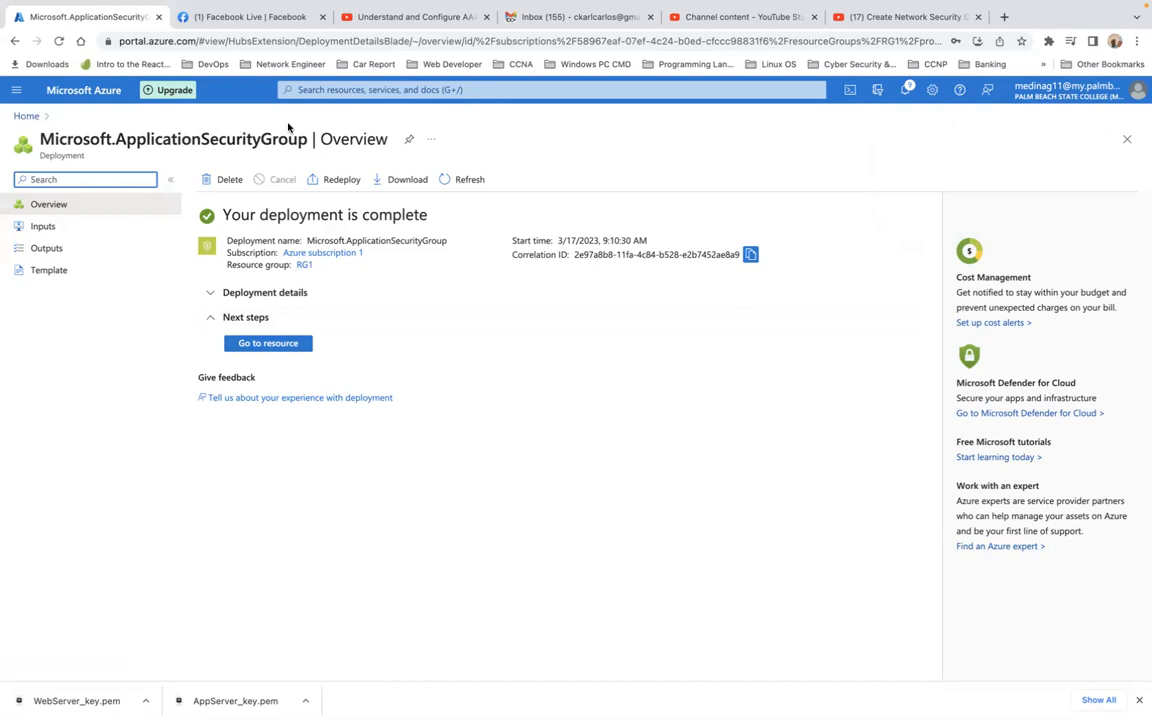
# Reopen the application security groups list with the earlier "application se" search and check the additional actions available for ASP1
pyautogui.click(330, 90)
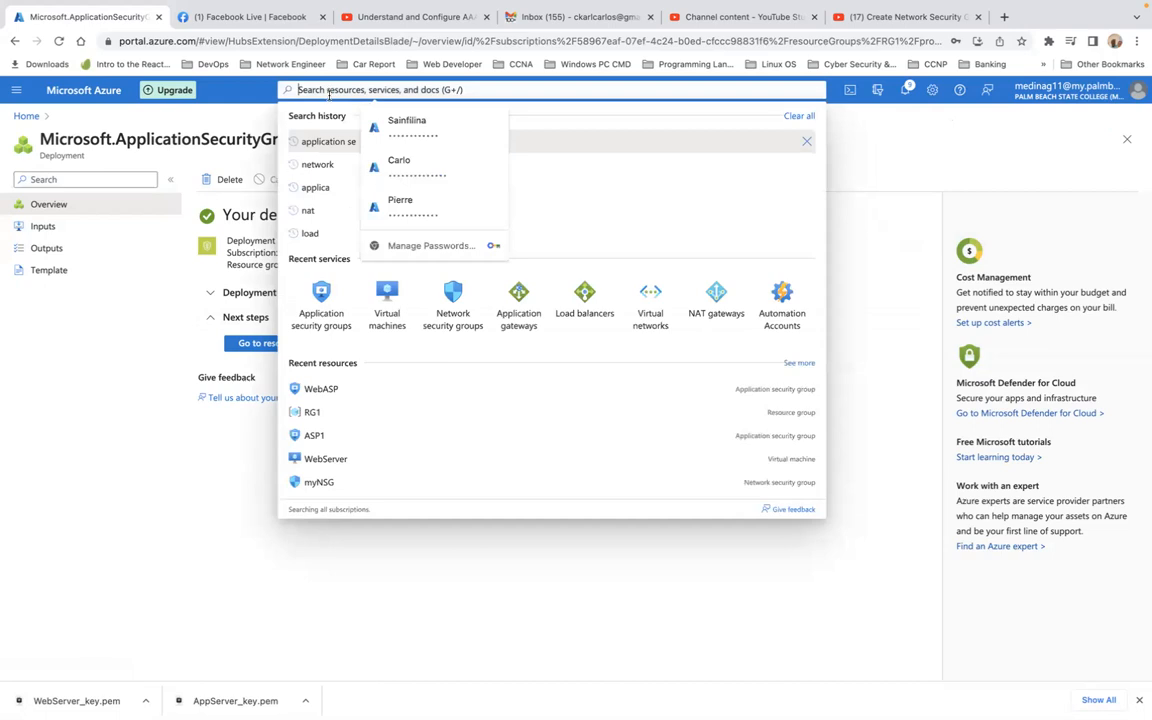
pyautogui.click(334, 141)
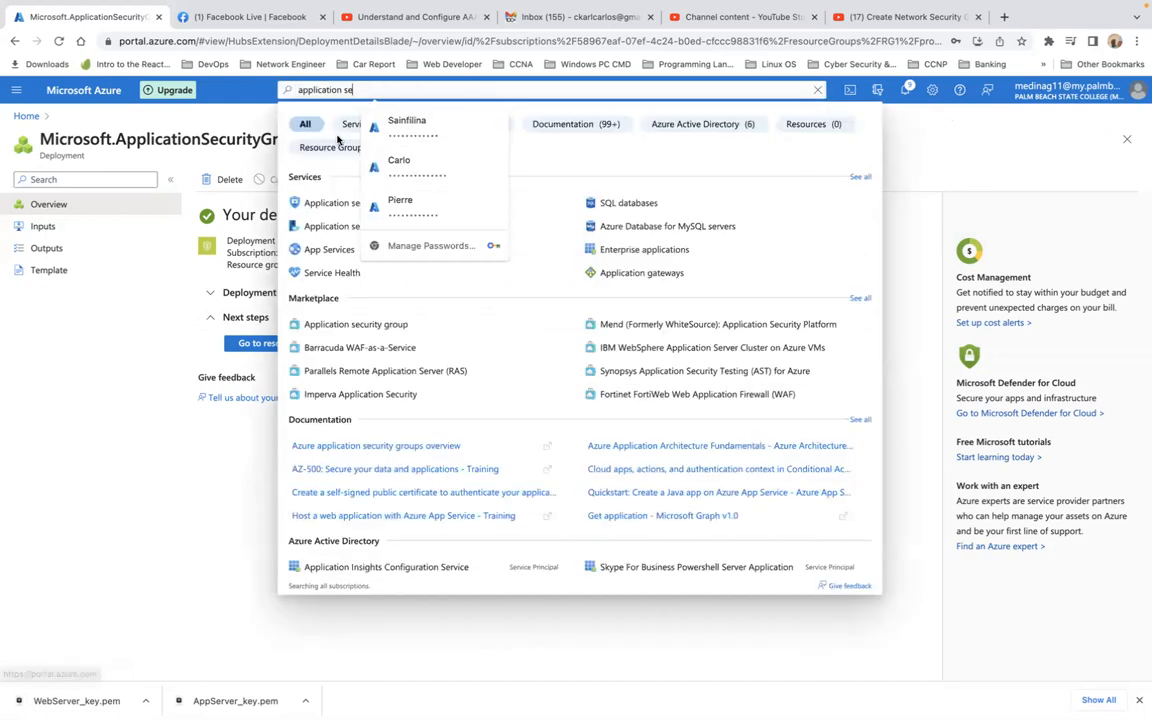
pyautogui.click(344, 208)
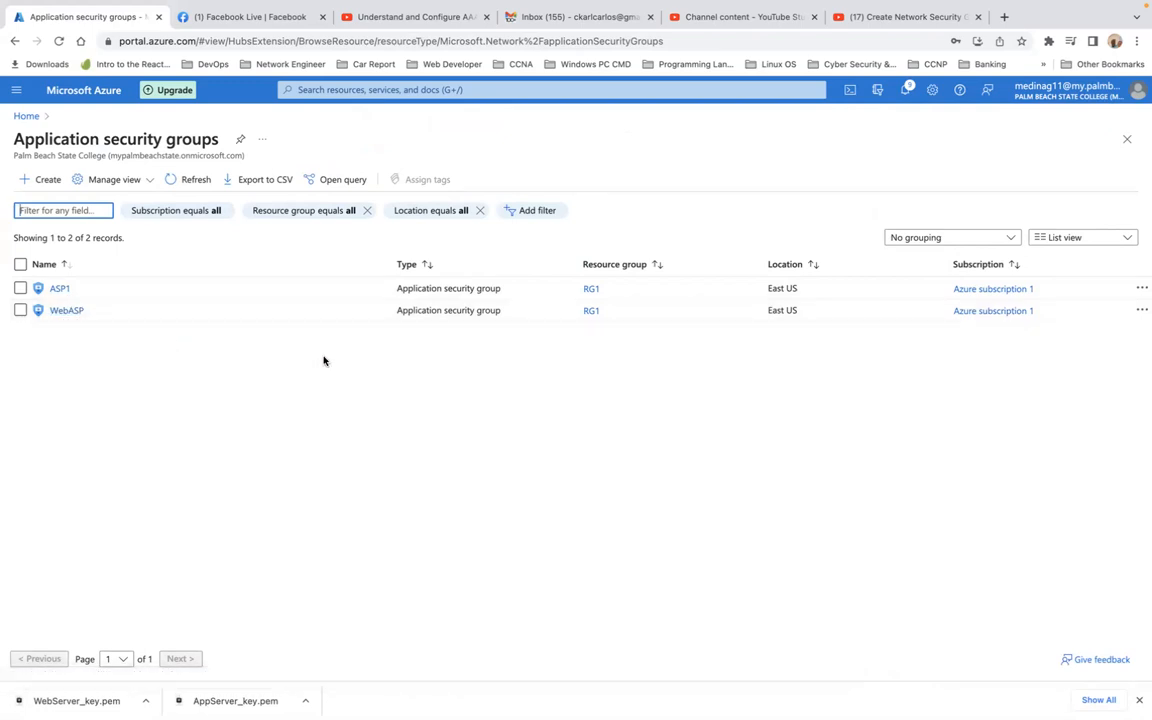
pyautogui.click(1141, 290)
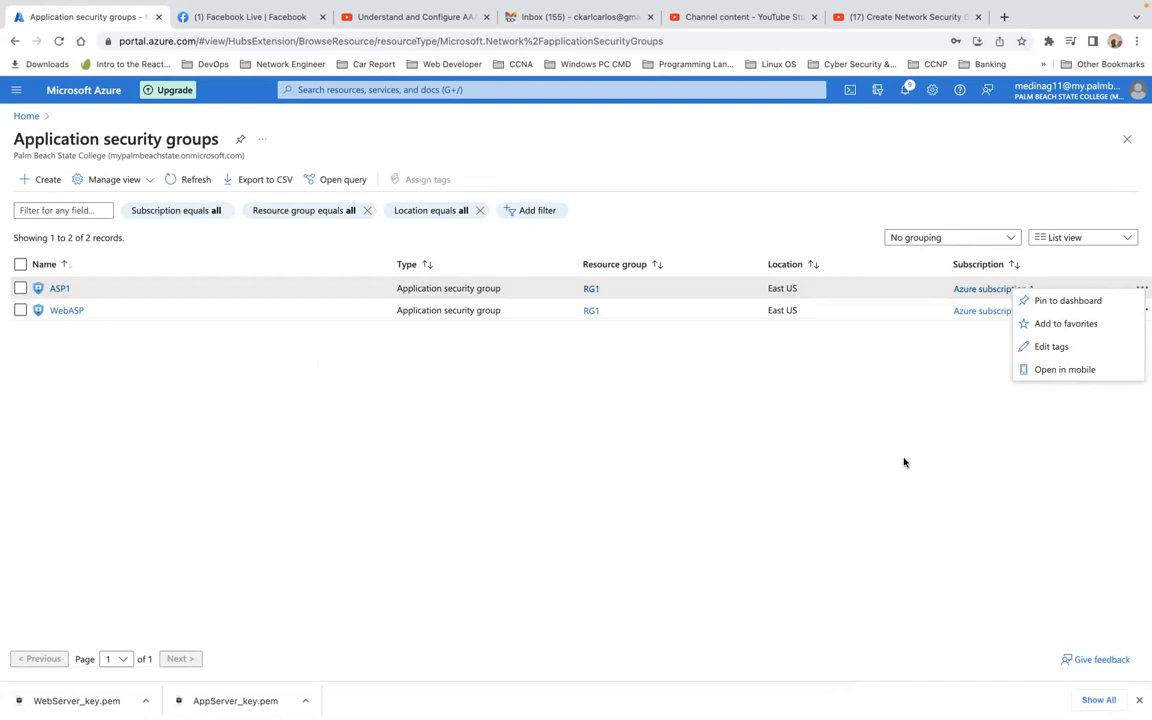
pyautogui.click(680, 218)
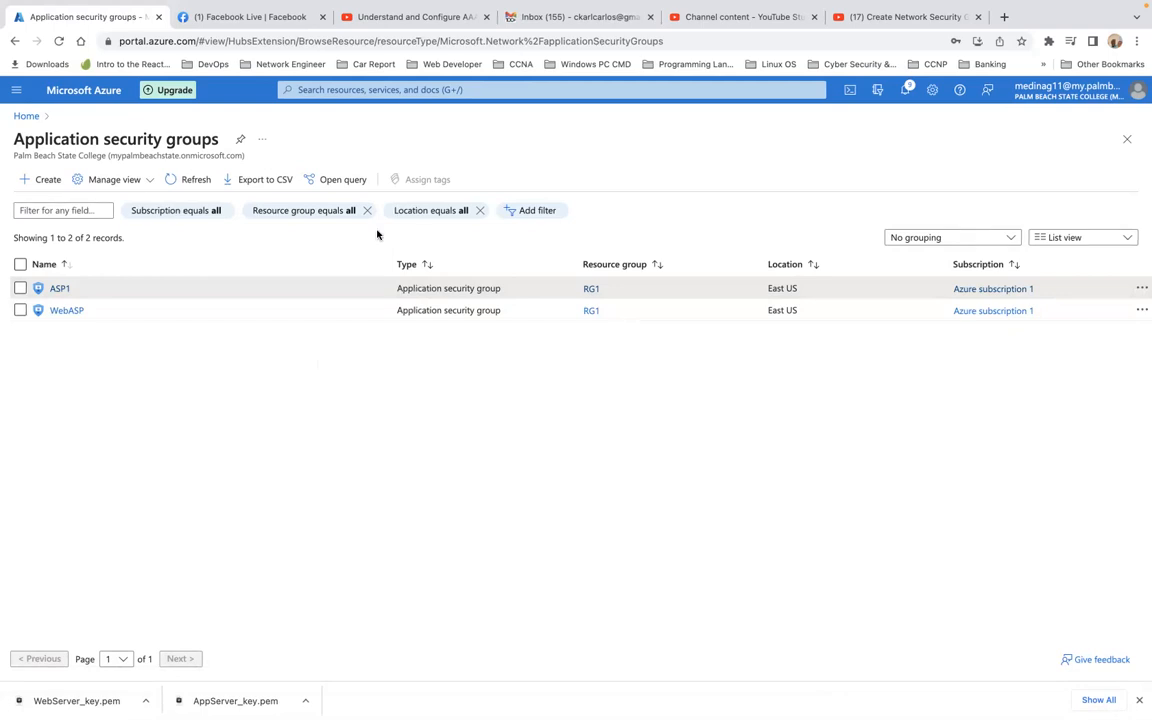
# Return to the portal home page and open the AppServer virtual machine's overview from the virtual machines list
pyautogui.click(27, 117)
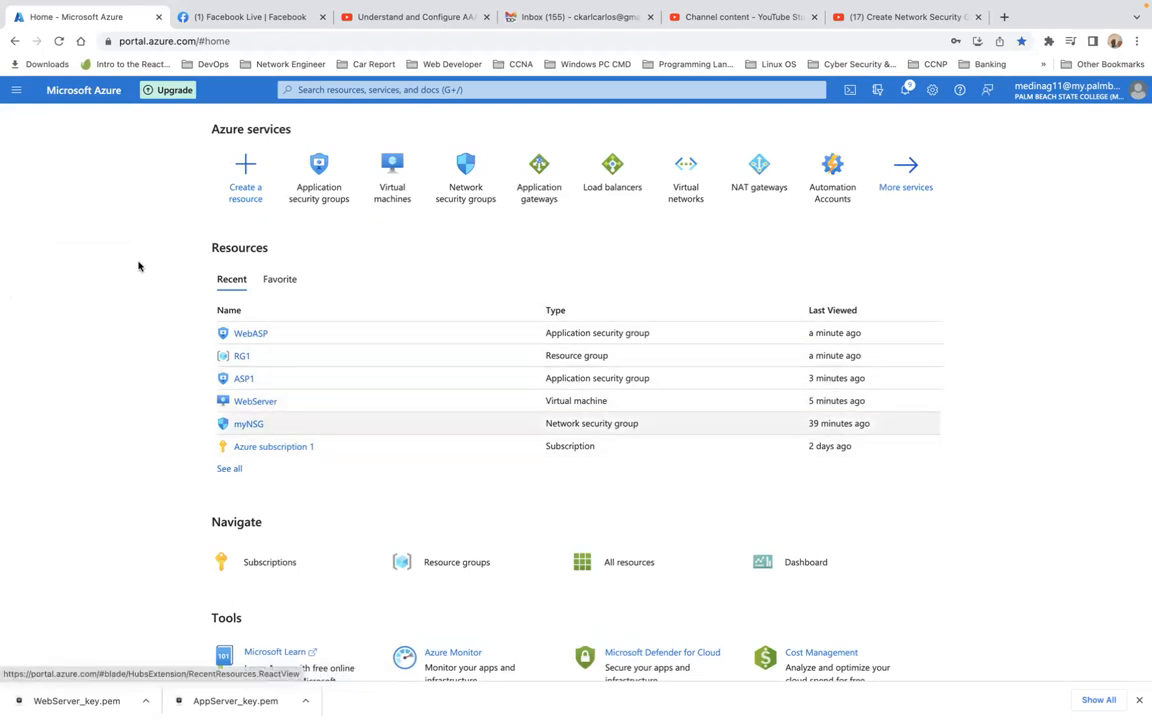
pyautogui.click(386, 185)
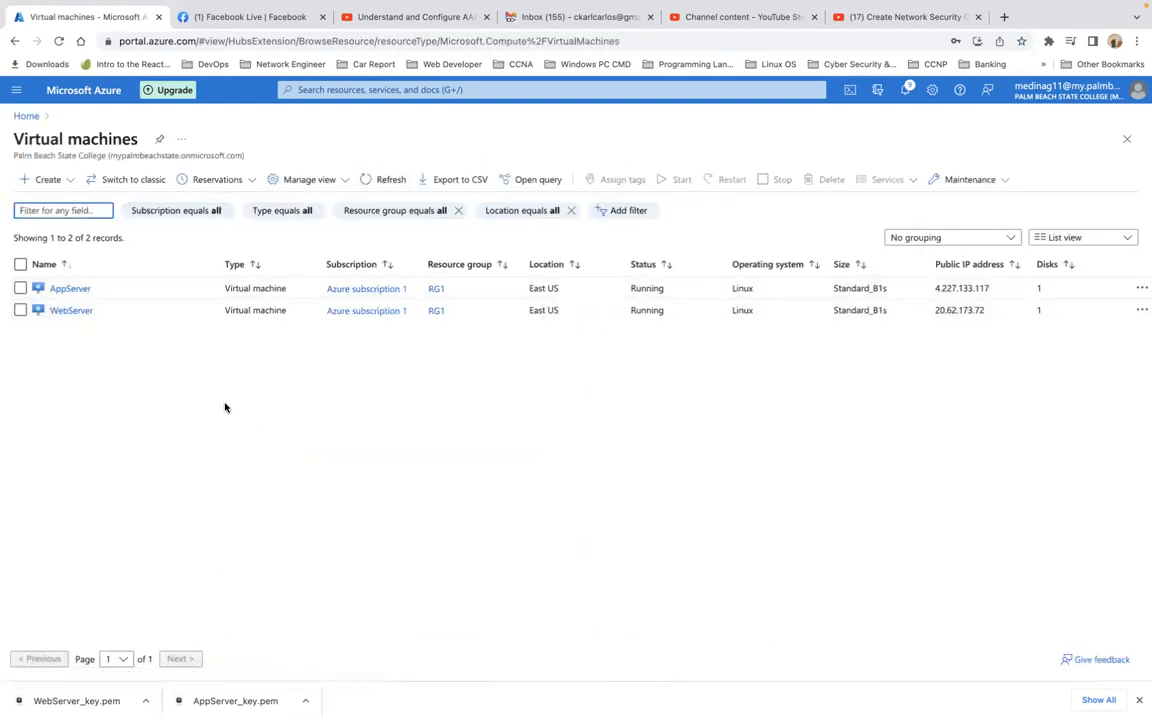
pyautogui.click(70, 290)
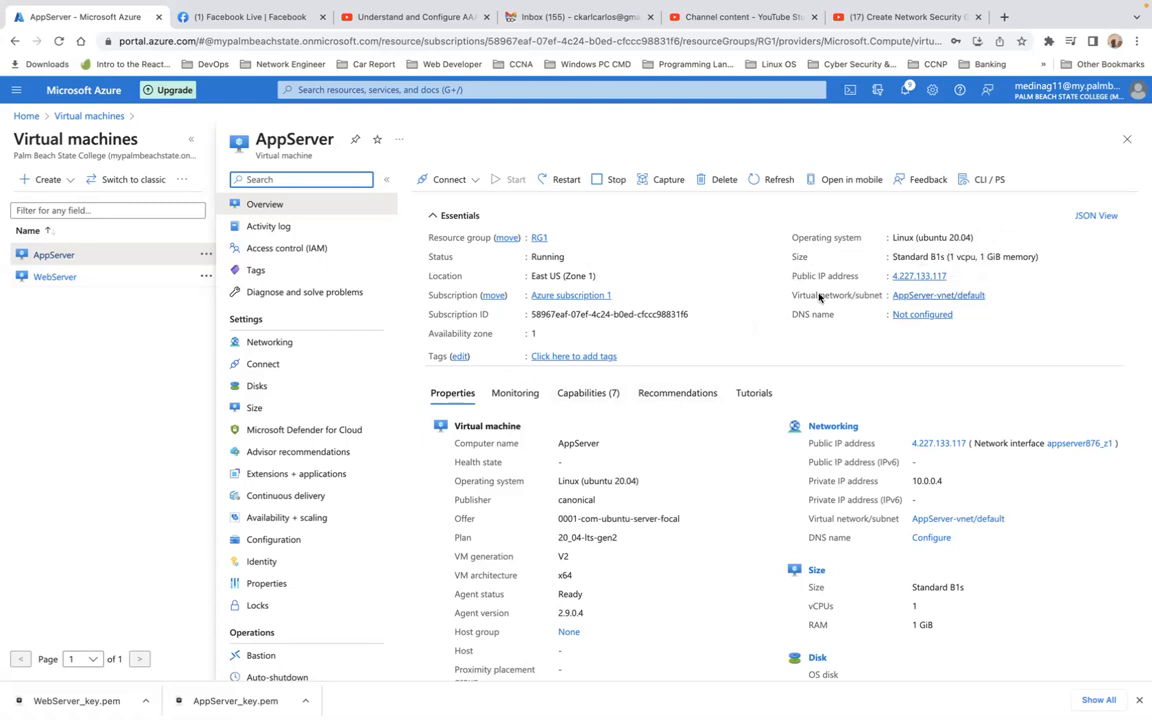
# Review the AppServer virtual machine's overview properties and open its networking settings
pyautogui.scroll(-3, 748, 392)
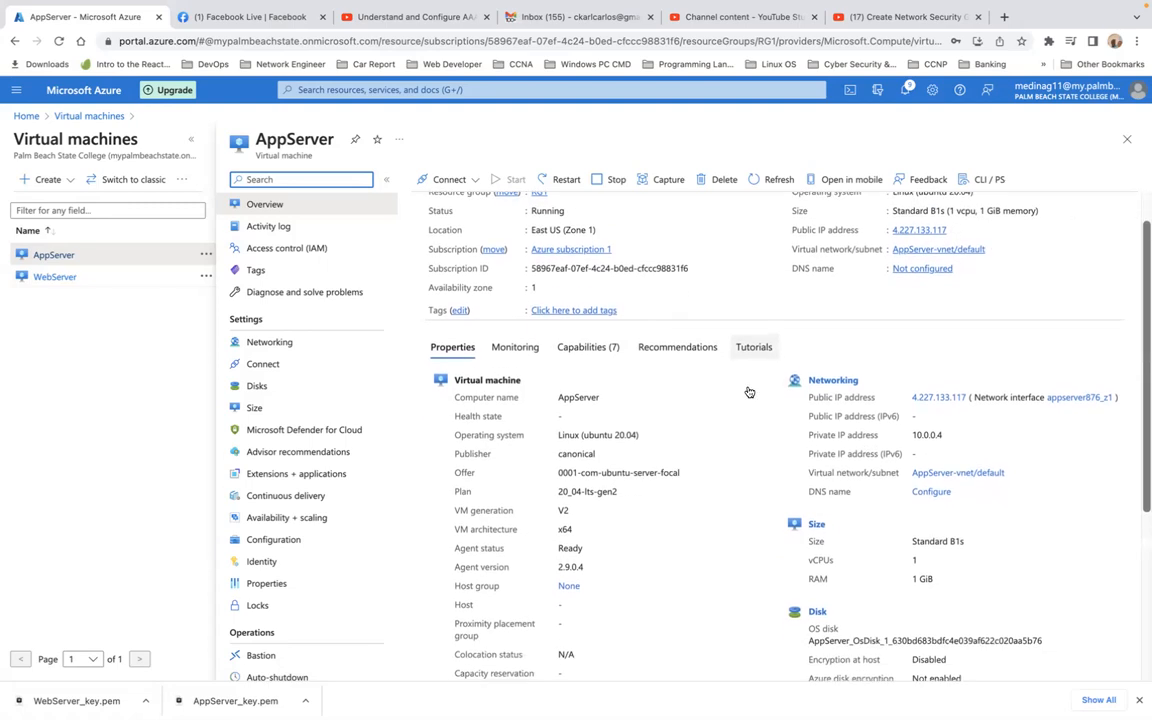
pyautogui.scroll(3, 748, 392)
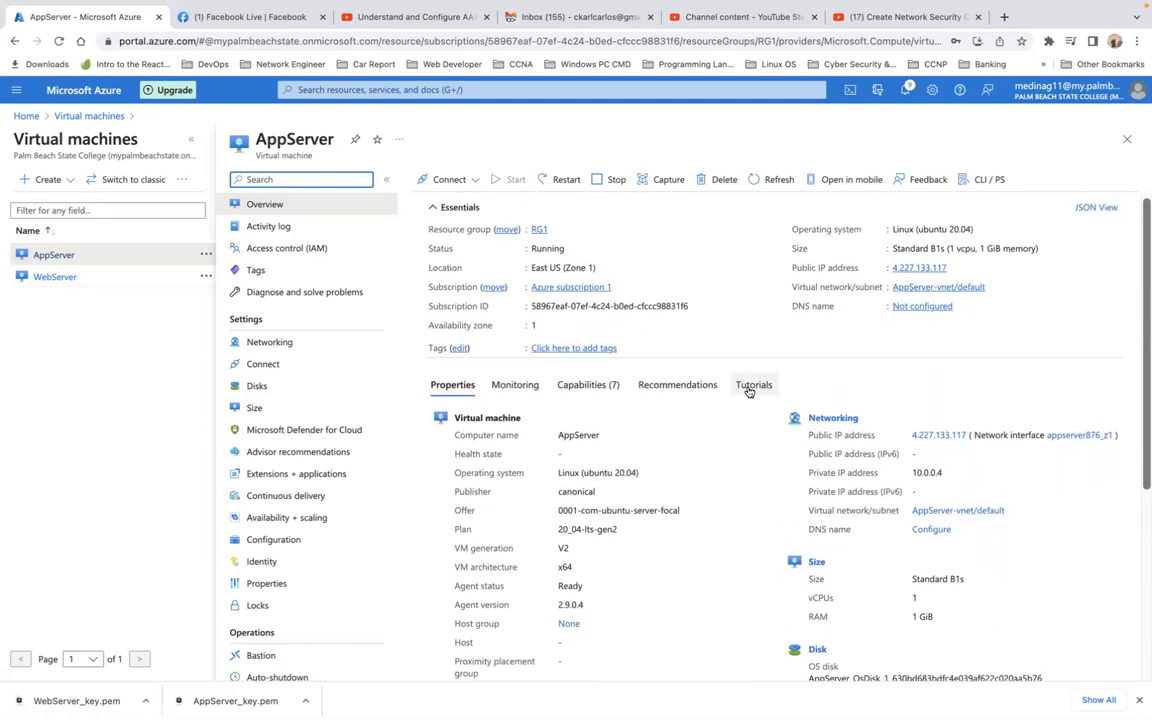
pyautogui.scroll(-7, 558, 426)
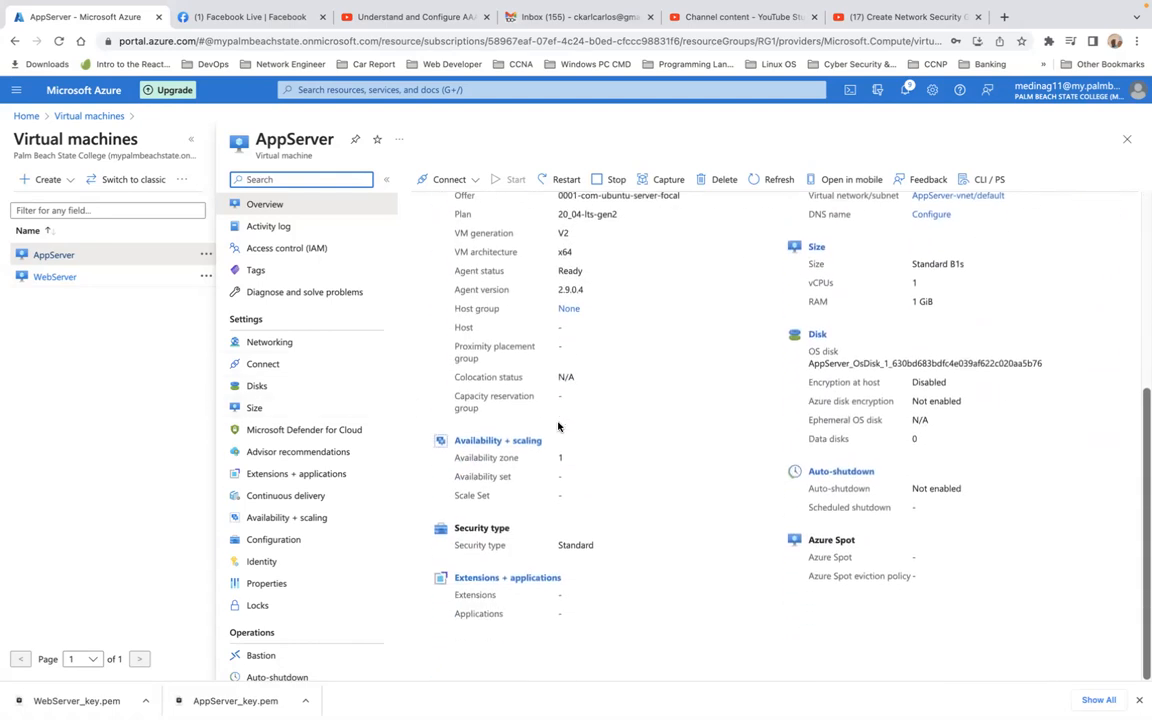
pyautogui.scroll(6, 558, 426)
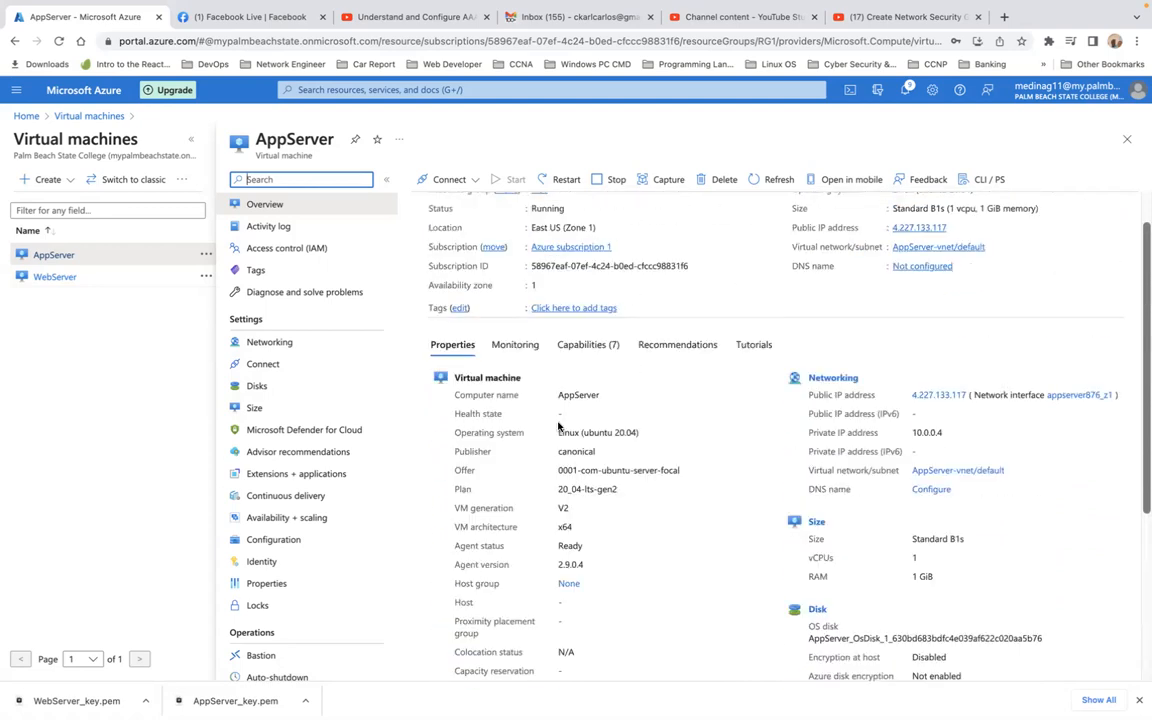
pyautogui.click(274, 344)
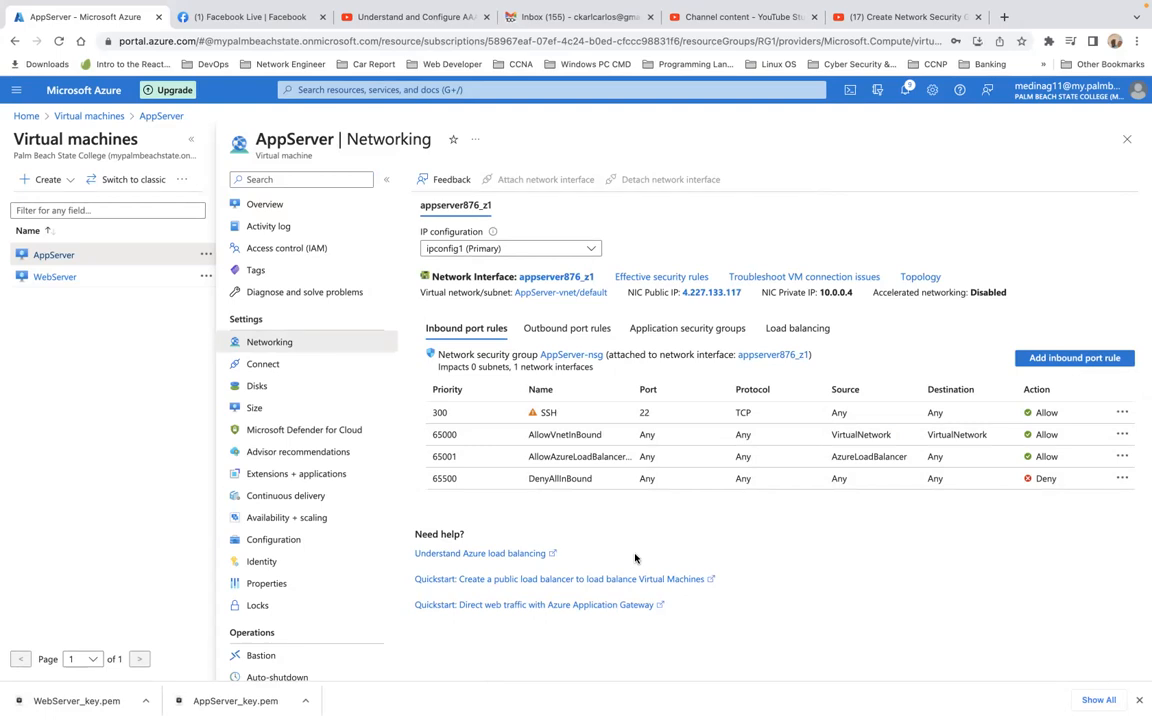
# Start a new inbound port rule for AppServer with application security group ASP1 as the destination and HTTP as the service
pyautogui.click(1083, 360)
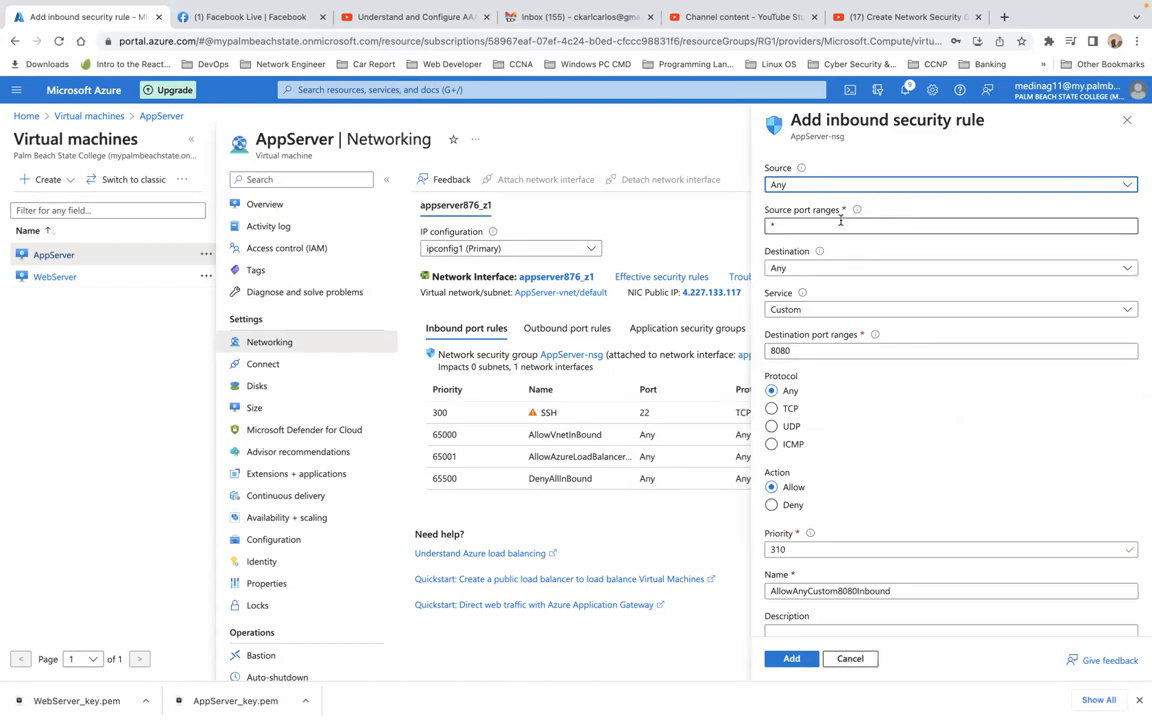
pyautogui.click(899, 269)
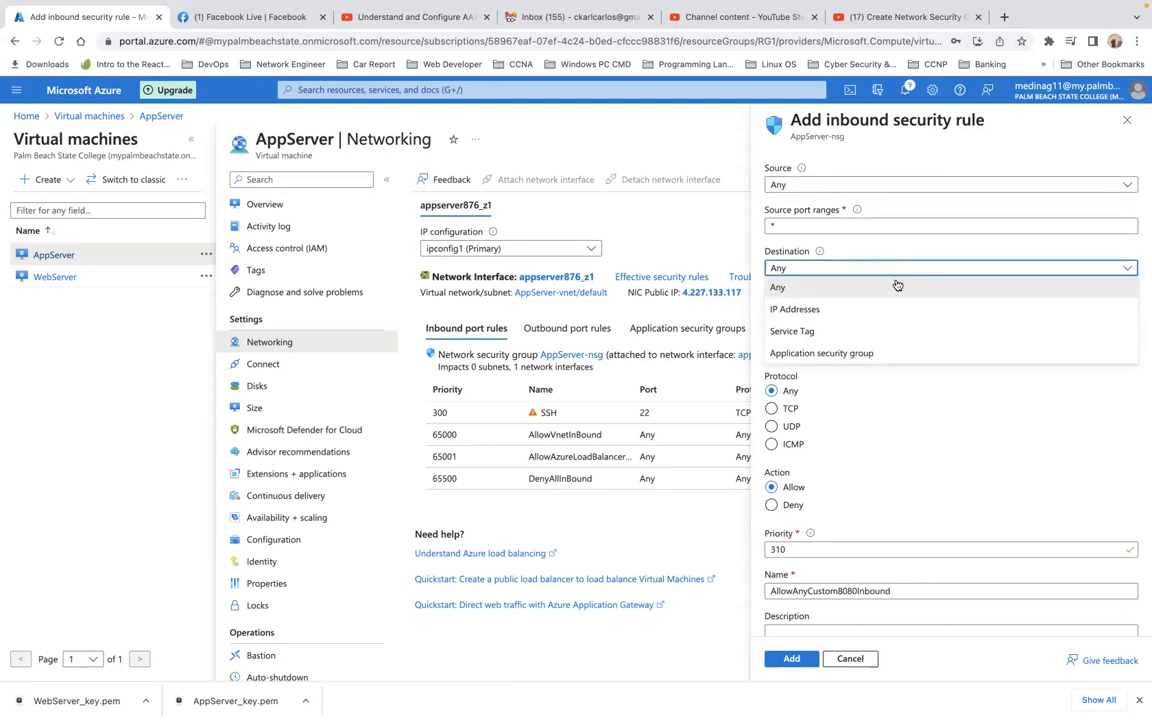
pyautogui.click(886, 353)
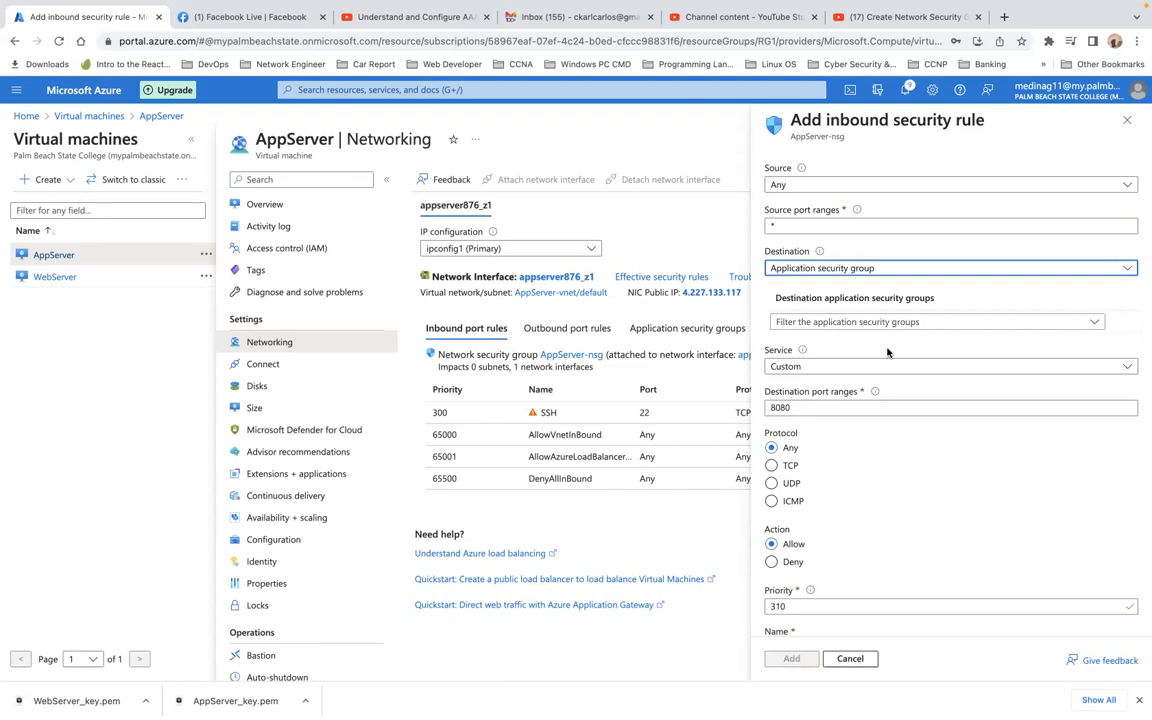
pyautogui.click(995, 325)
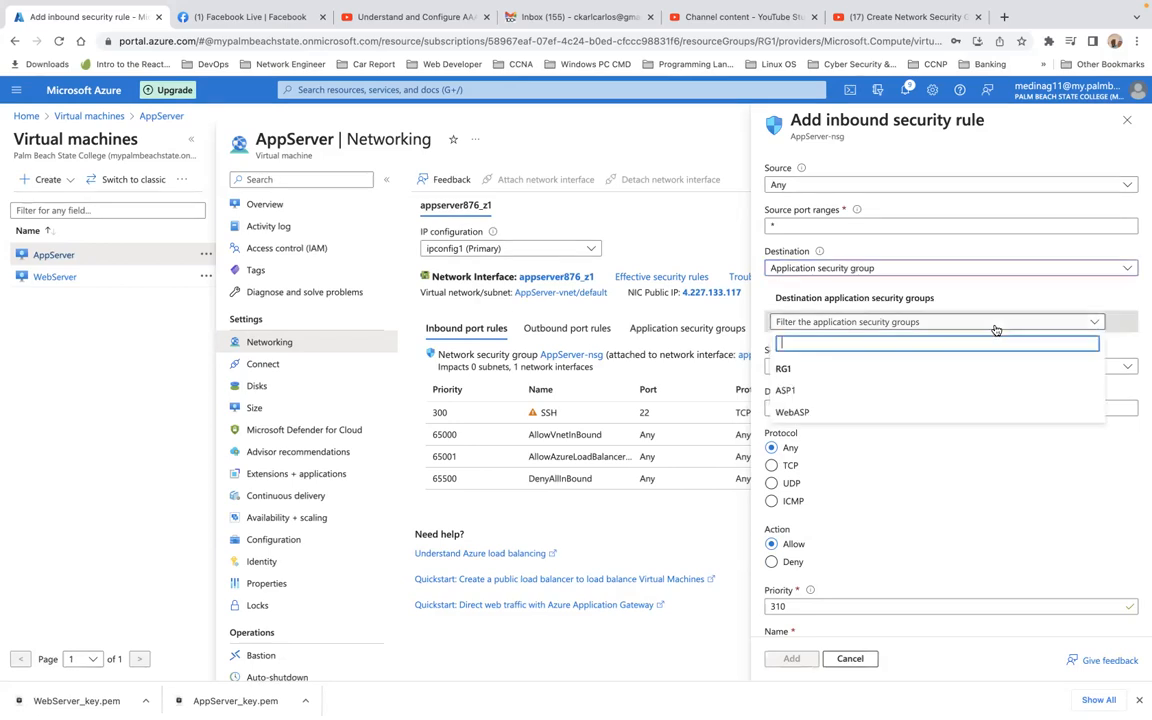
pyautogui.click(884, 390)
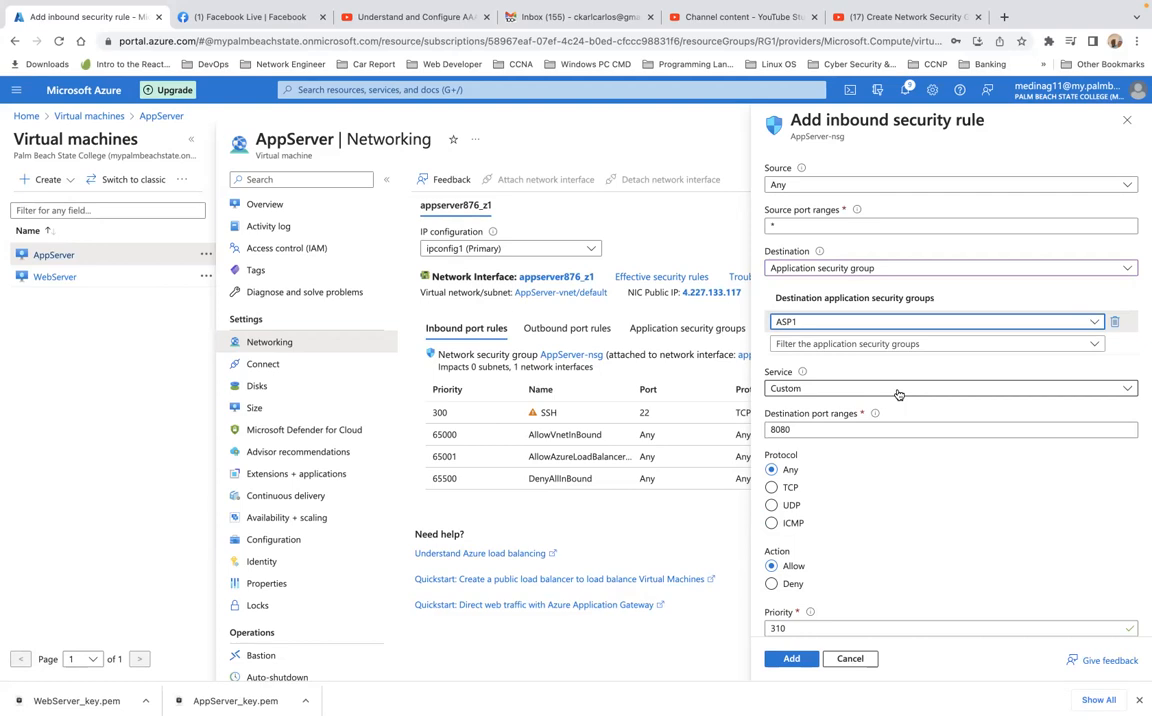
pyautogui.click(898, 394)
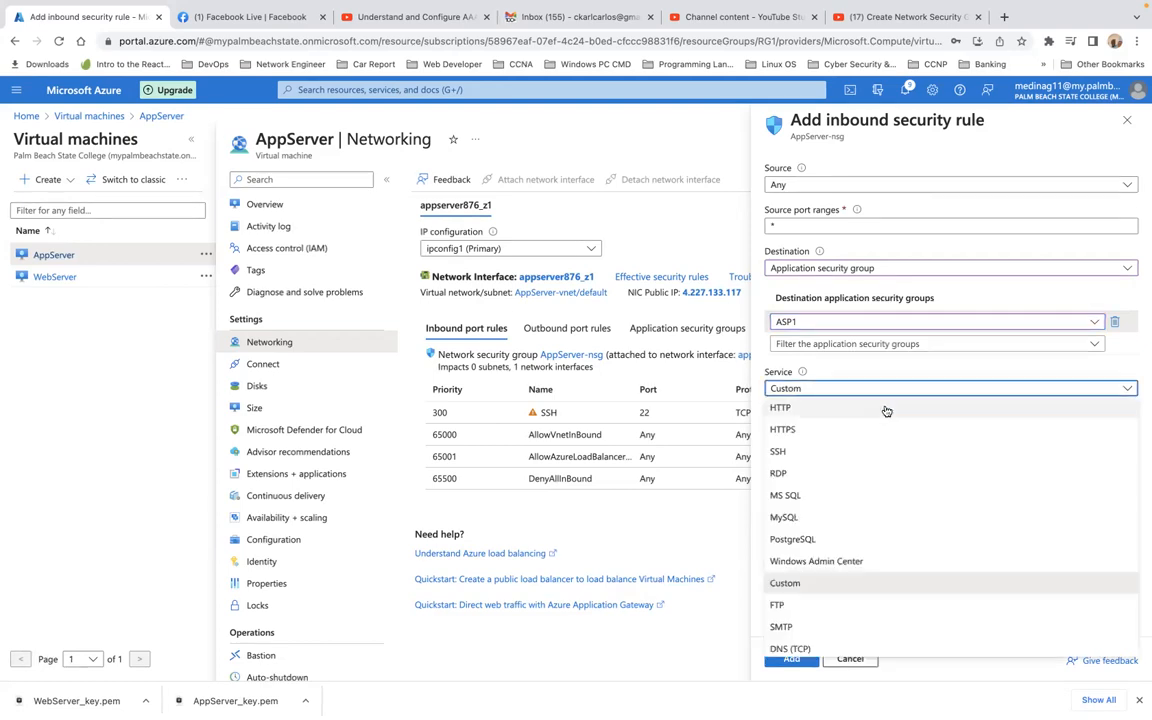
pyautogui.click(884, 408)
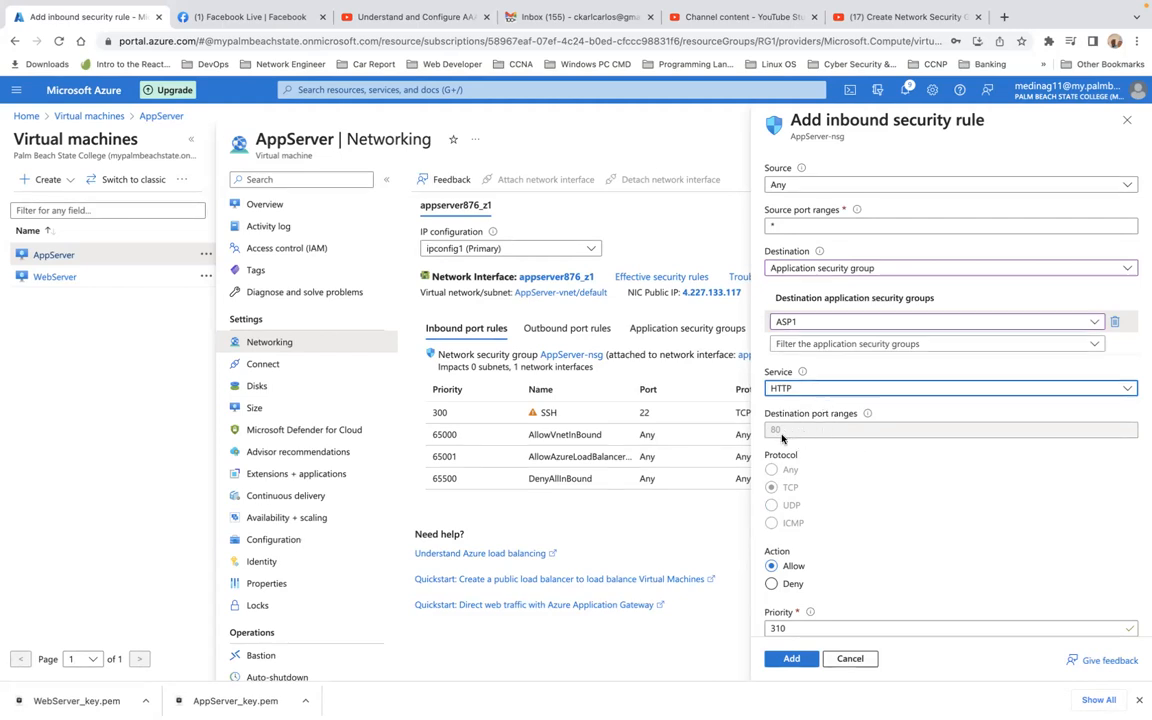
# Check the destination port ranges hint and try HTTPS as the rule's service
pyautogui.moveTo(866, 416)
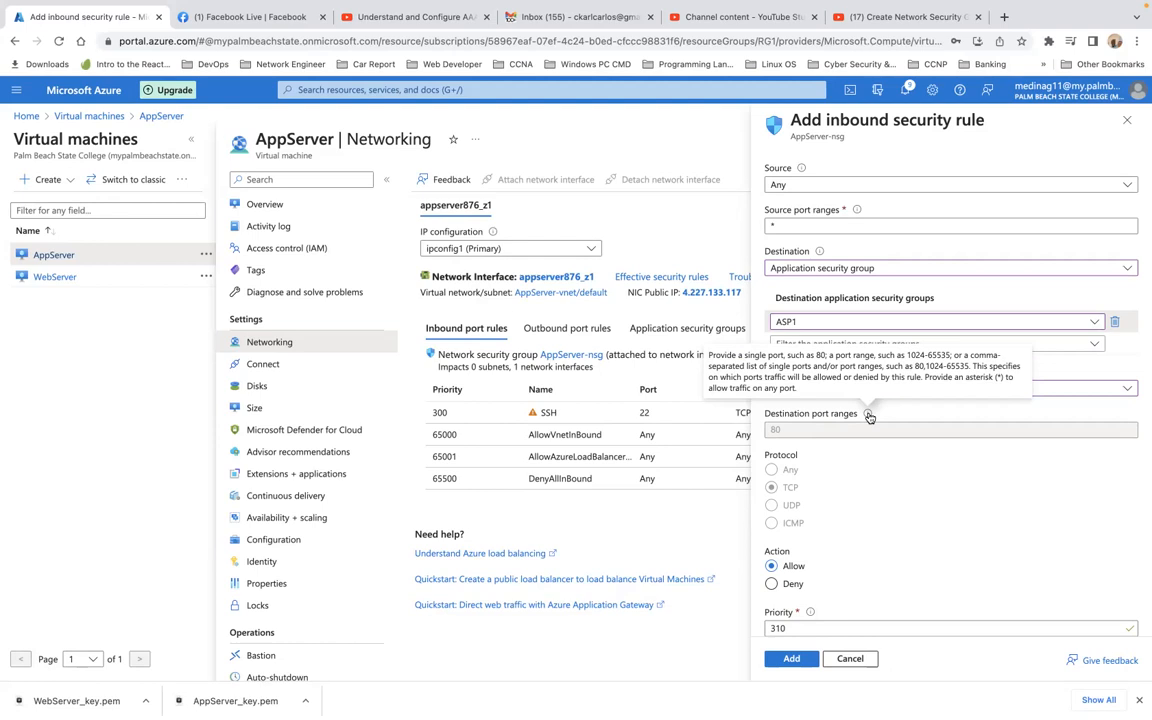
pyautogui.click(857, 222)
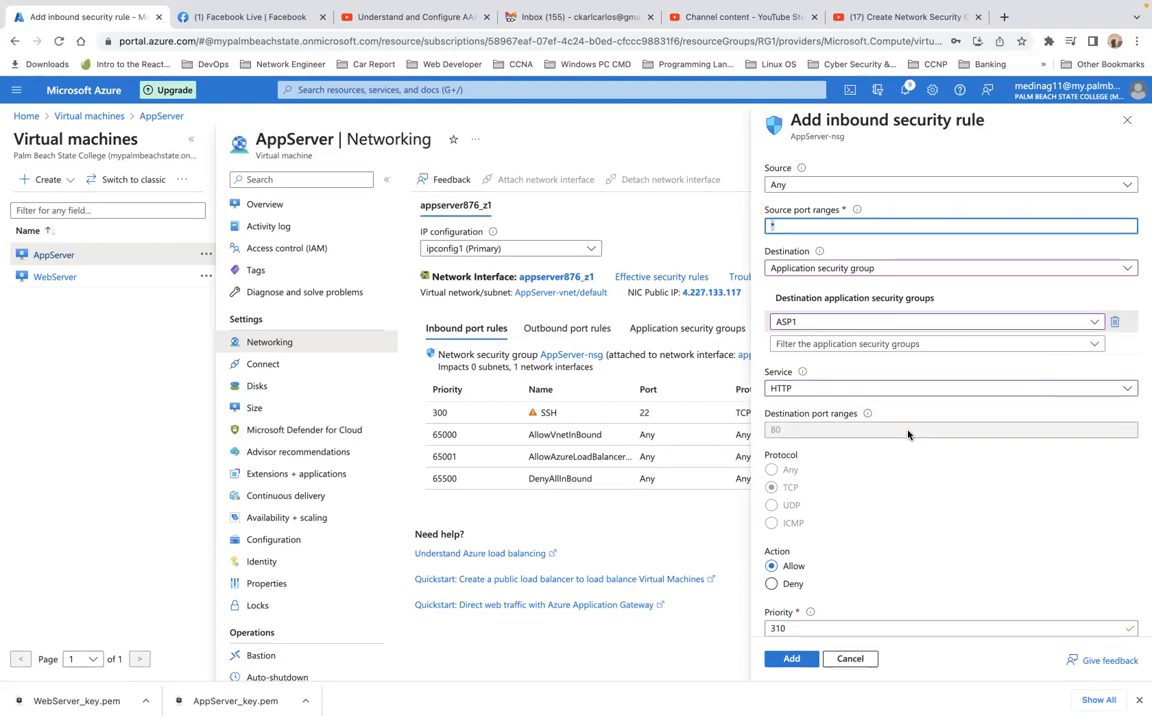
pyautogui.click(970, 390)
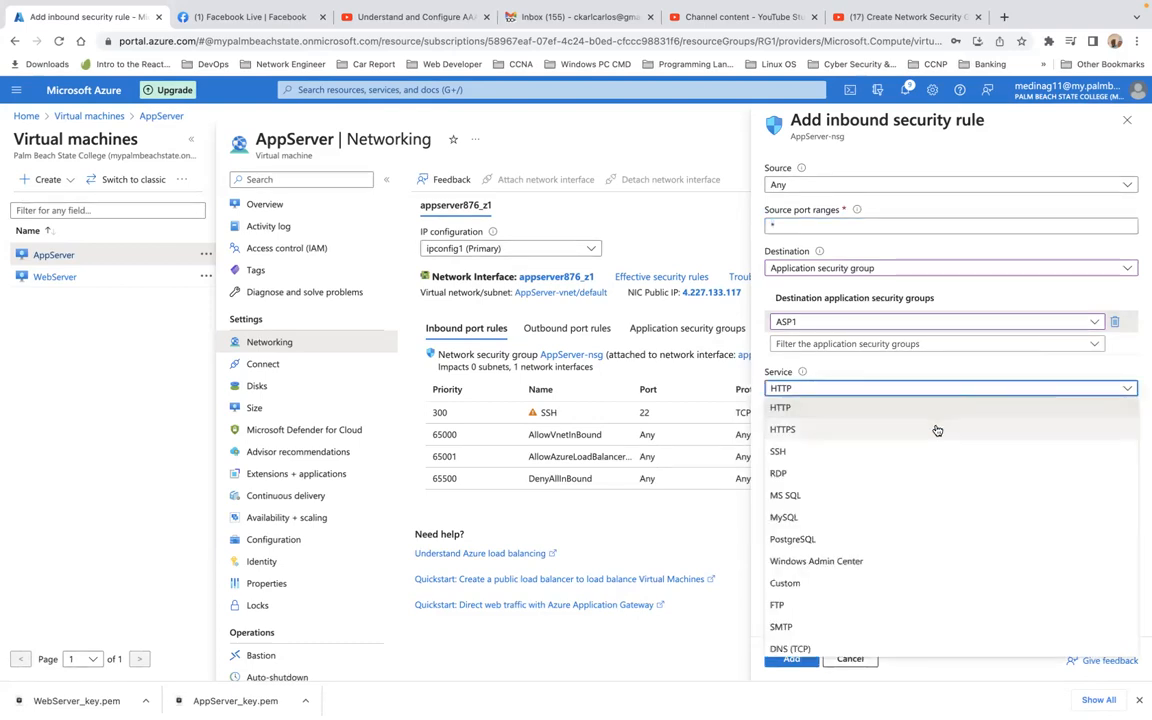
pyautogui.click(937, 430)
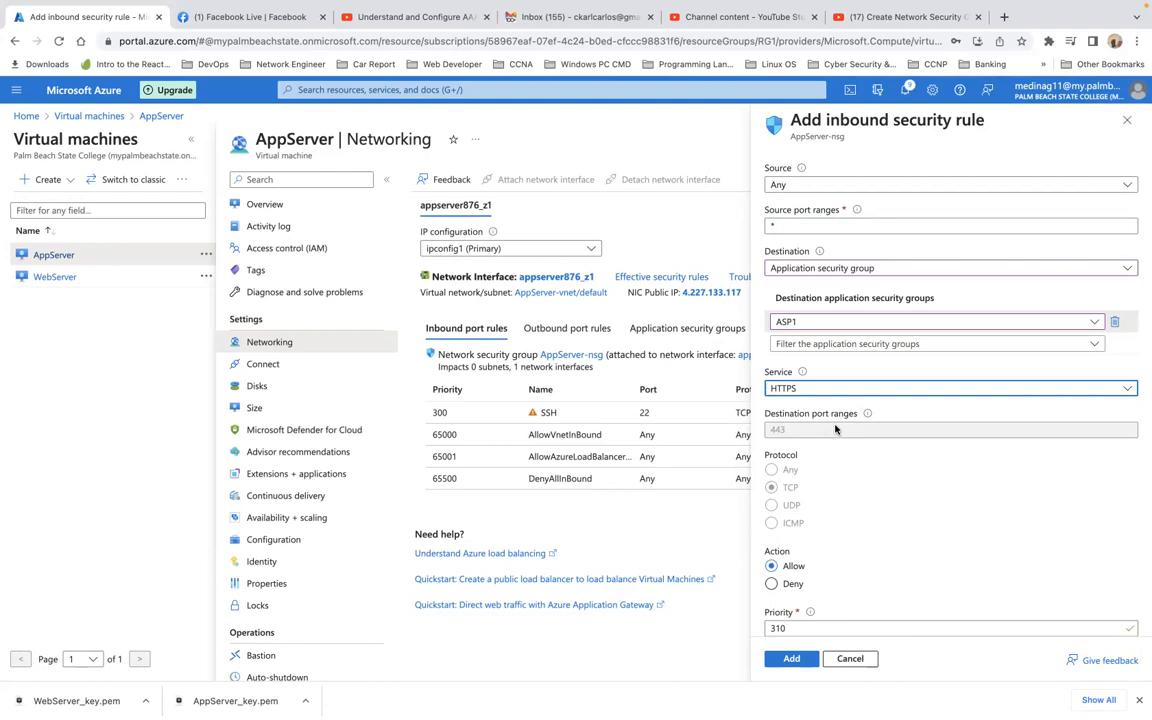
# Set the rule's service to HTTP and add the inbound rule to AppServer's network security group
pyautogui.click(851, 390)
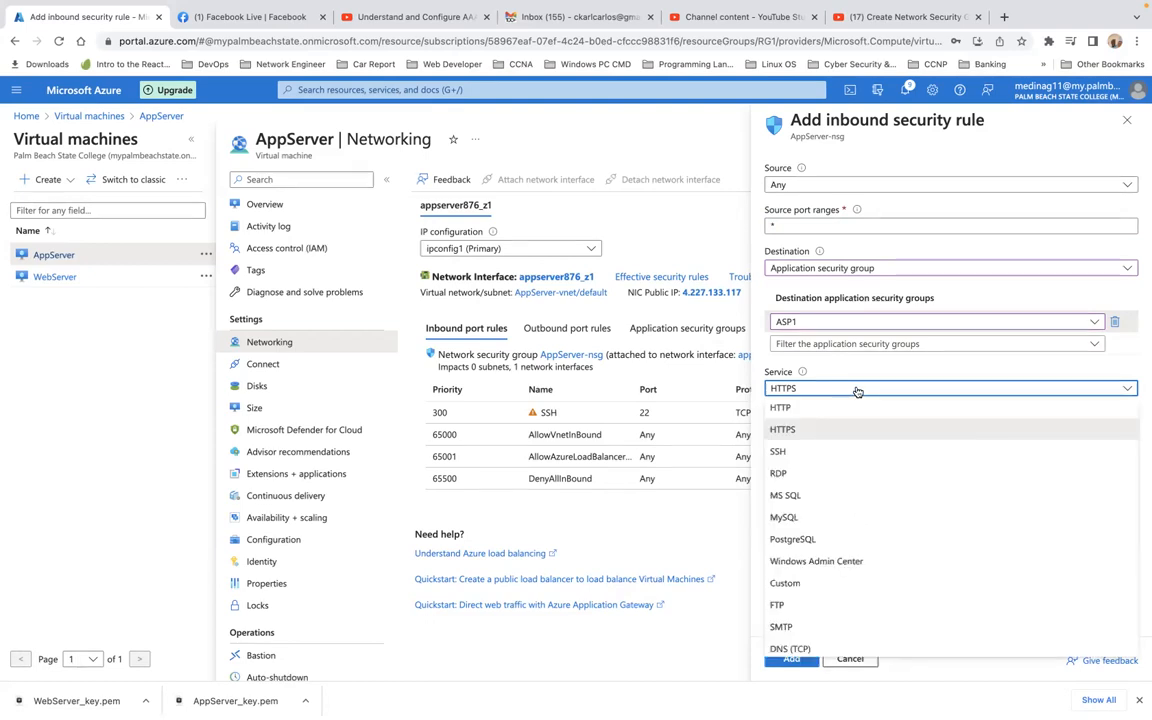
pyautogui.click(838, 409)
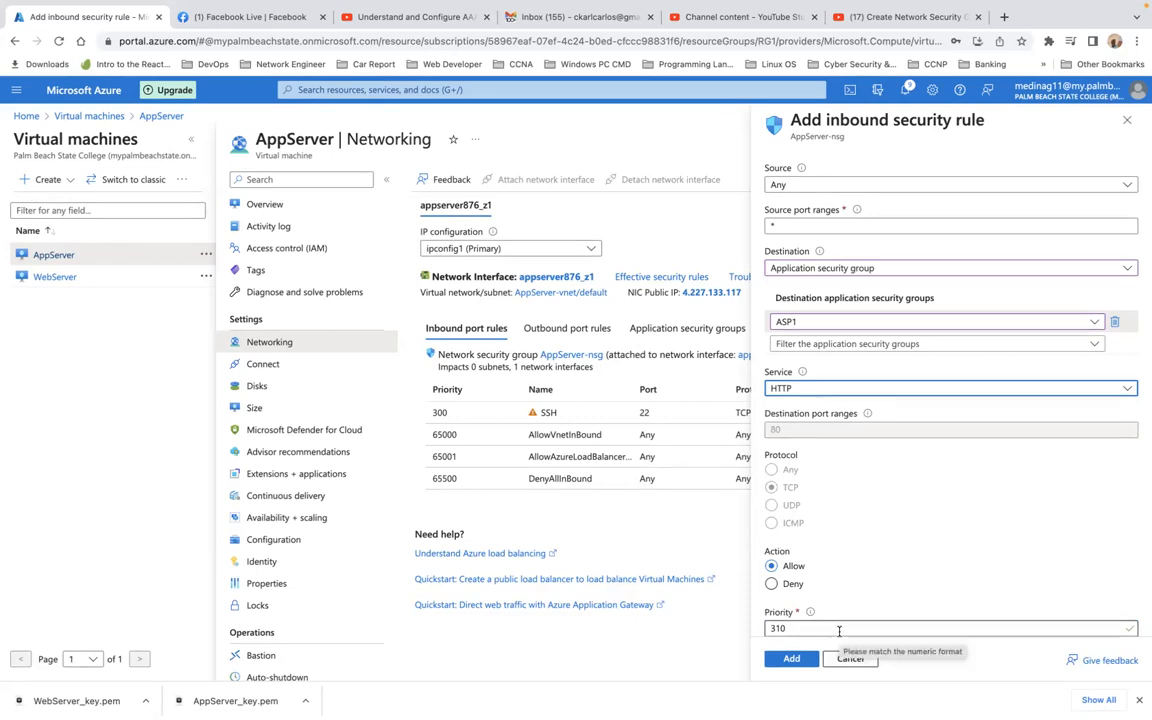
pyautogui.click(797, 661)
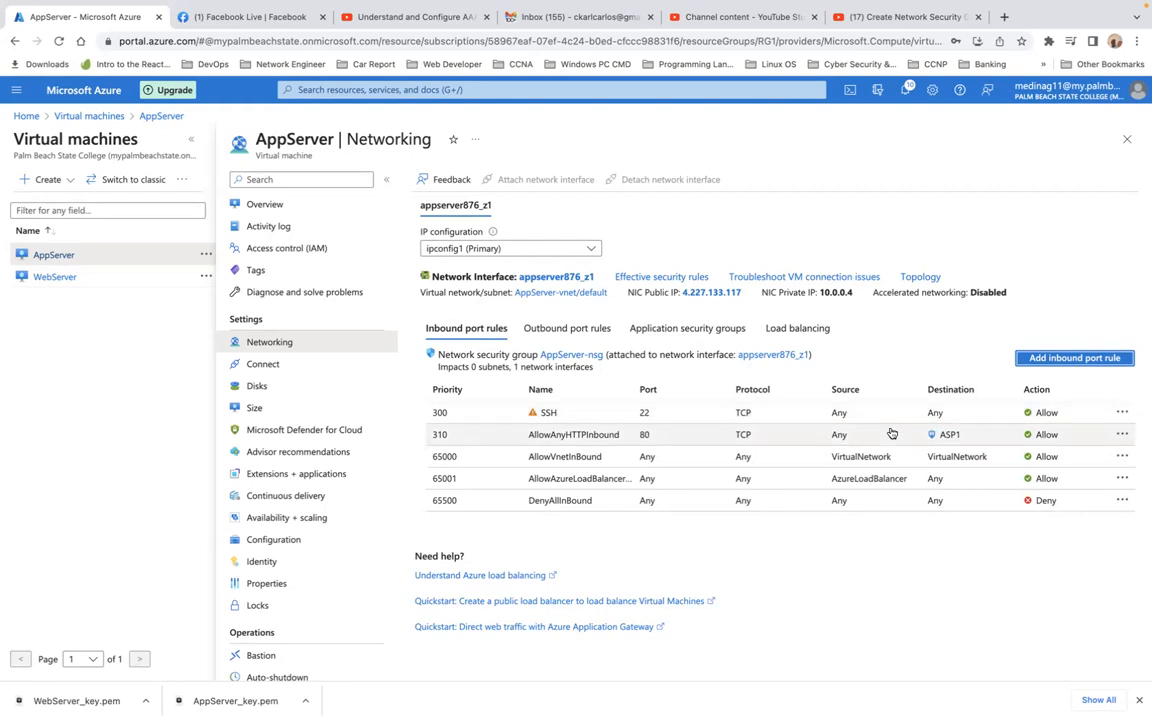
# Start a new inbound port rule for the WebServer virtual machine with application security group WebASP as the destination
pyautogui.click(52, 279)
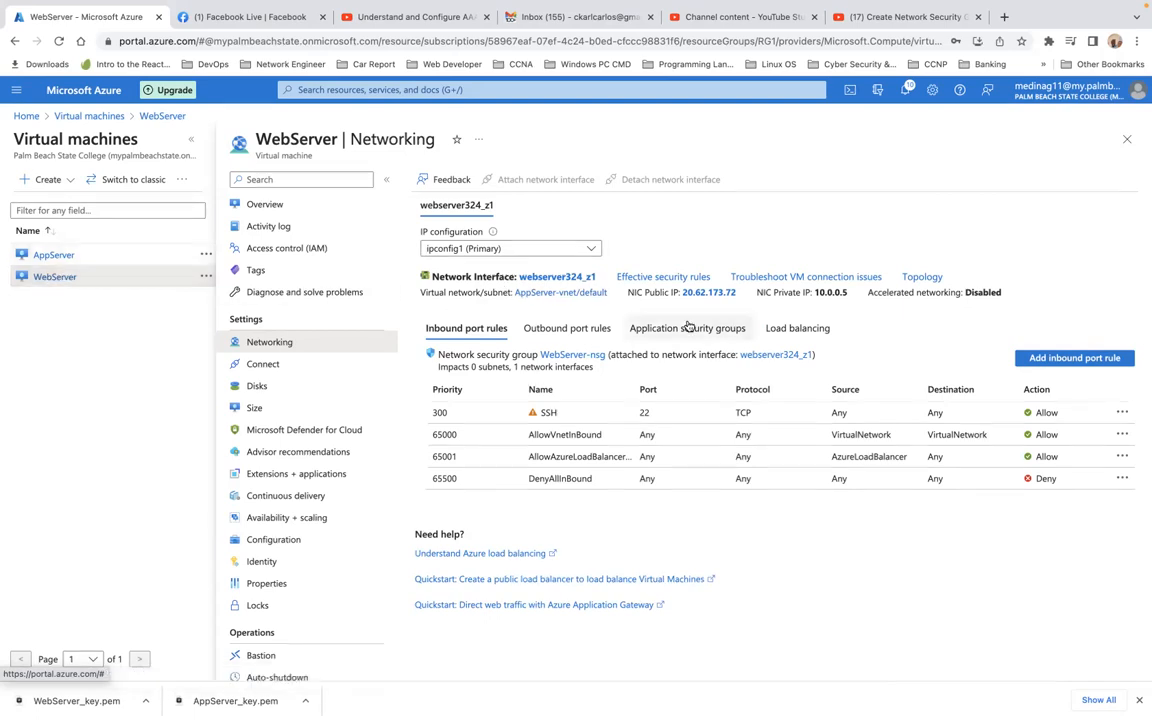
pyautogui.click(1035, 359)
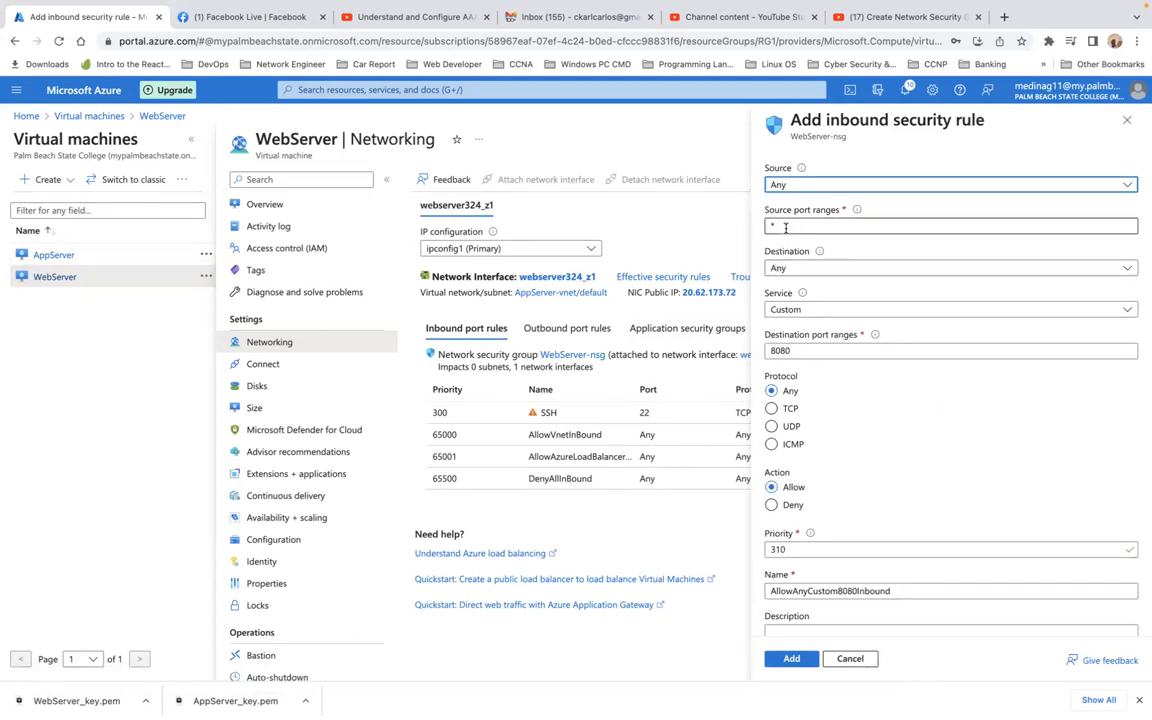
pyautogui.click(884, 269)
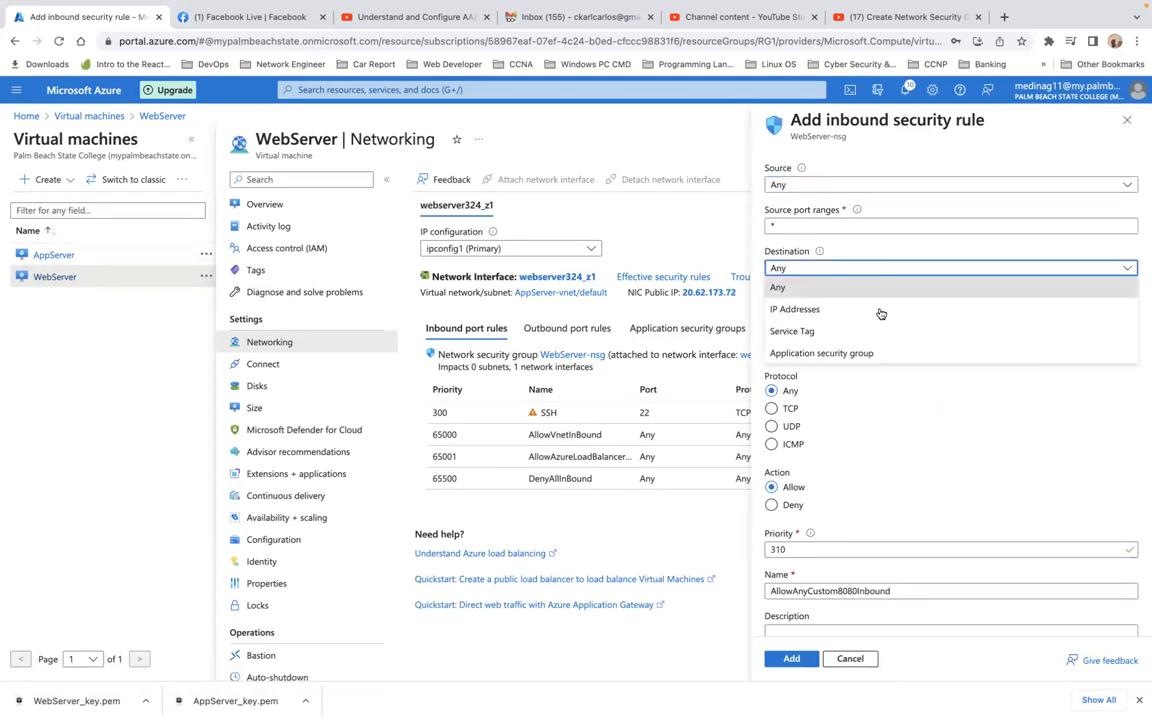
pyautogui.click(875, 354)
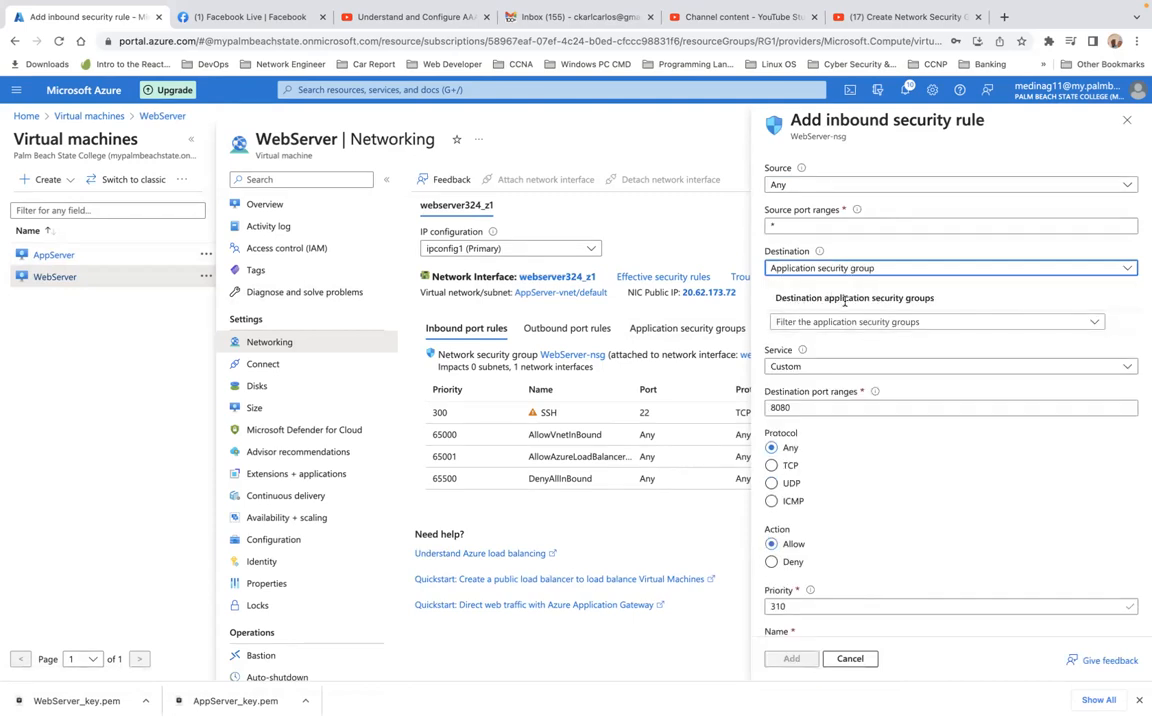
pyautogui.click(1047, 324)
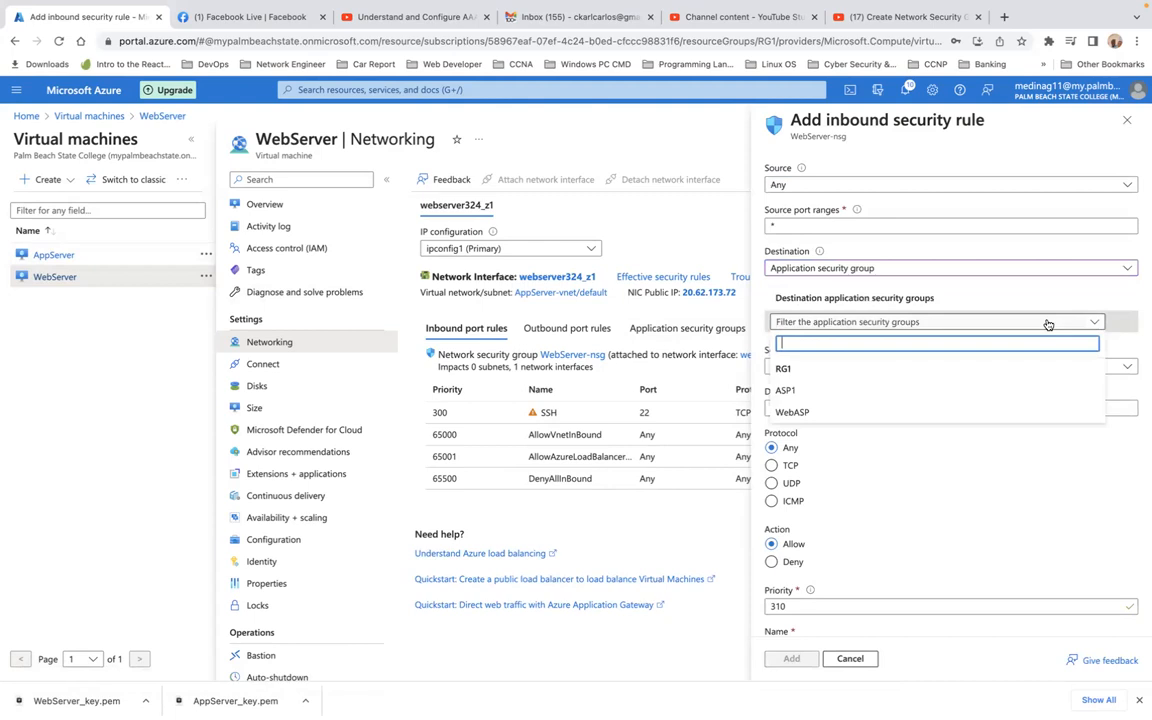
pyautogui.click(875, 414)
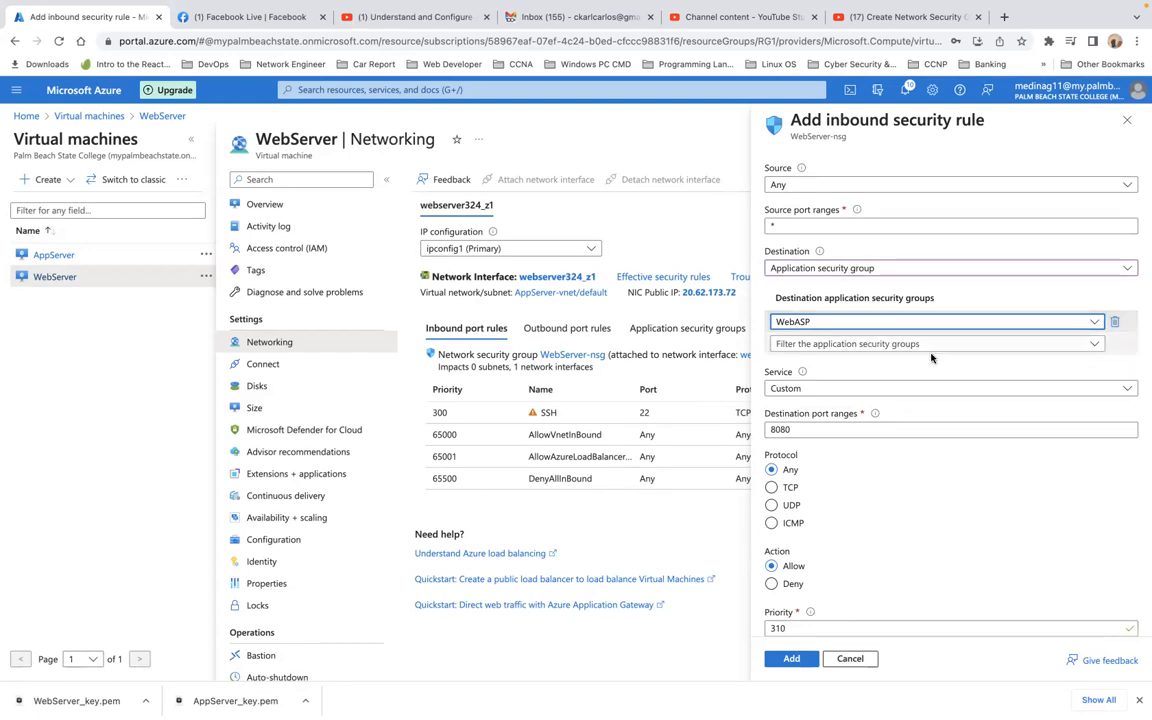
pyautogui.click(1008, 349)
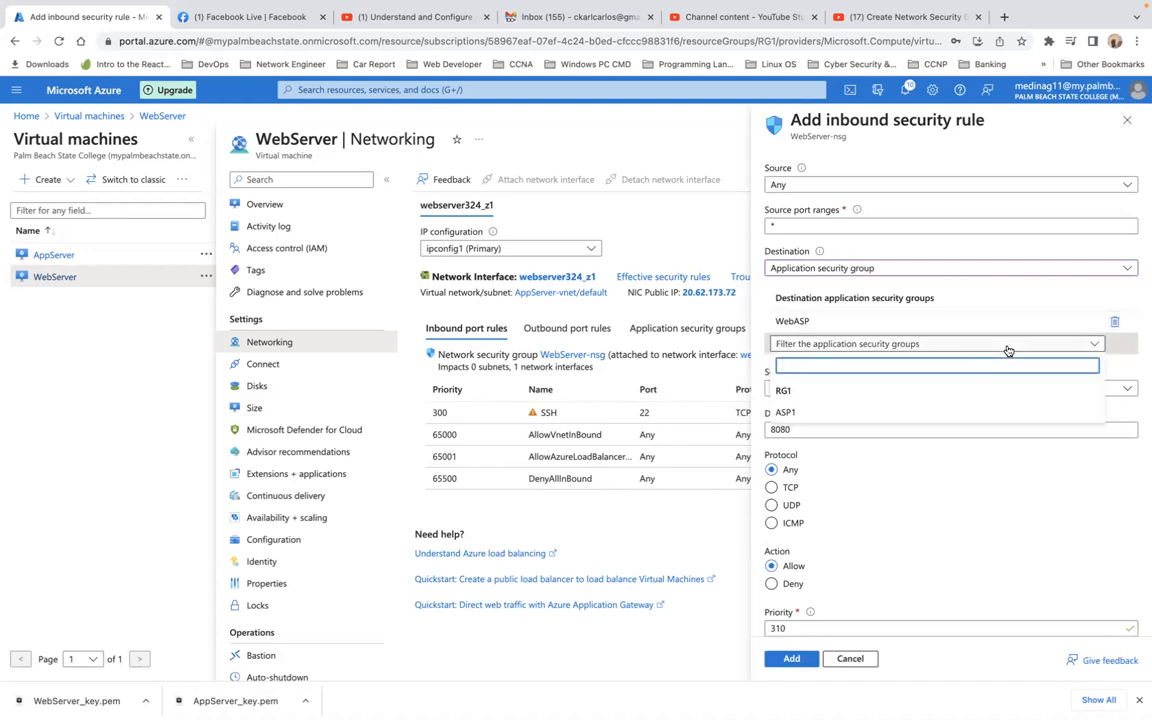
pyautogui.click(1141, 356)
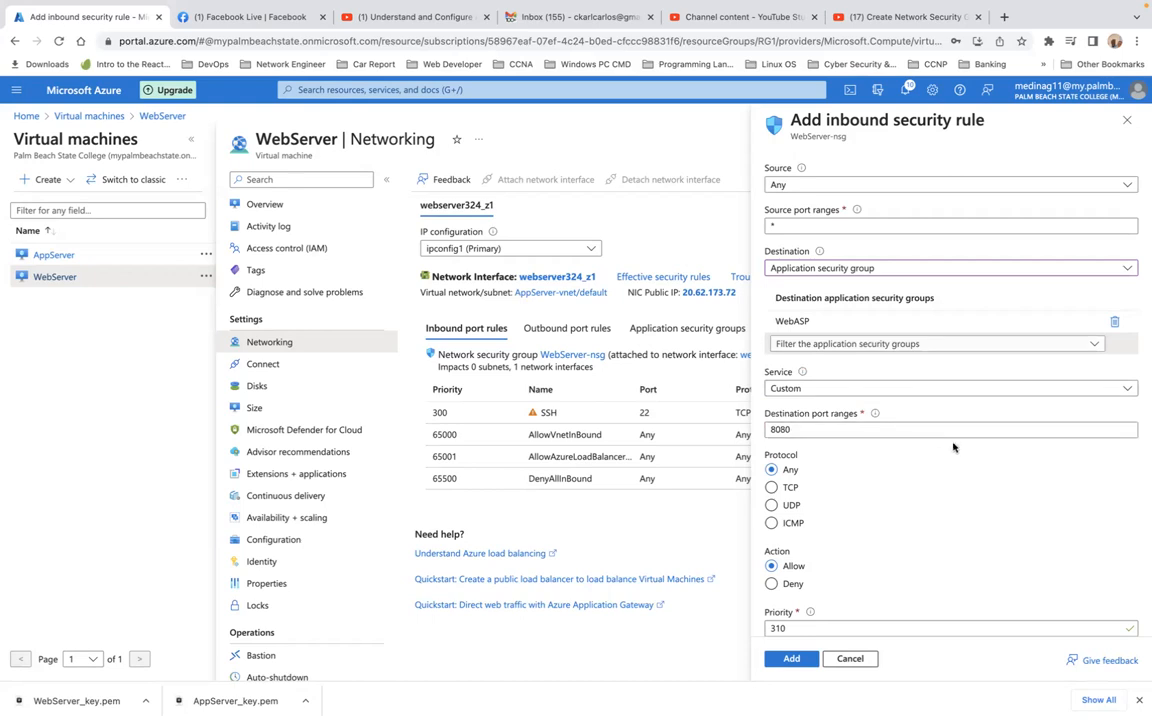
# Set the WebServer rule's service to HTTP, keep the Allow action and priority 310, and add the rule
pyautogui.click(1056, 392)
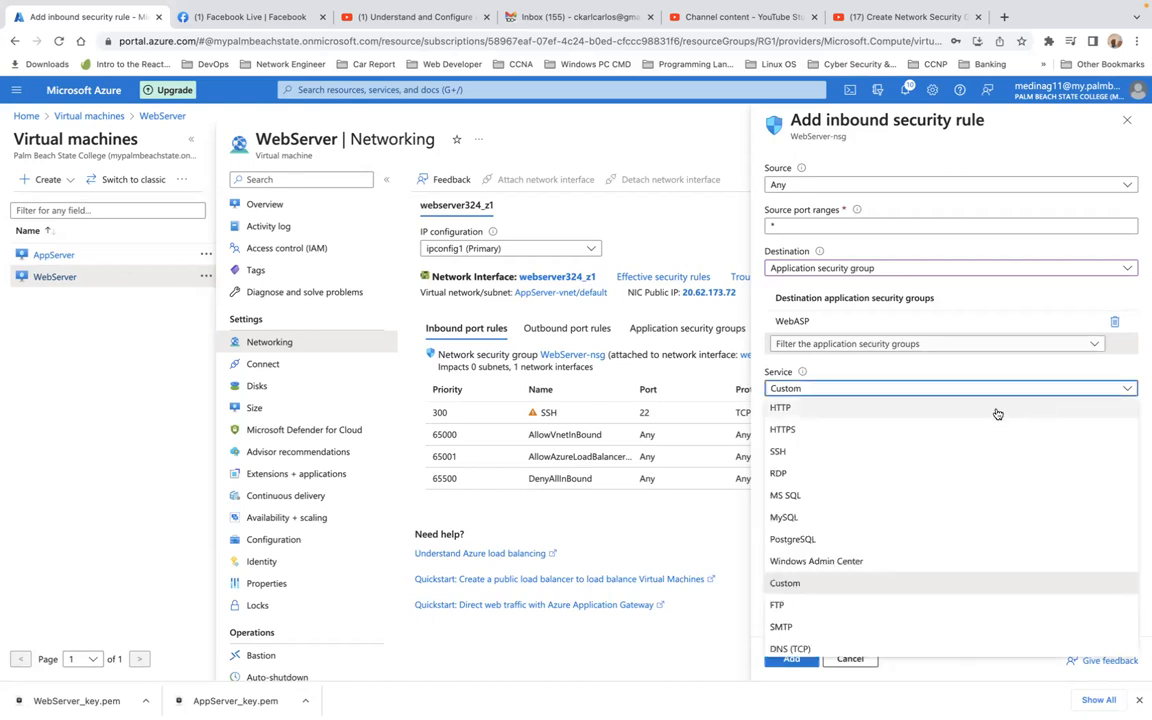
pyautogui.click(979, 415)
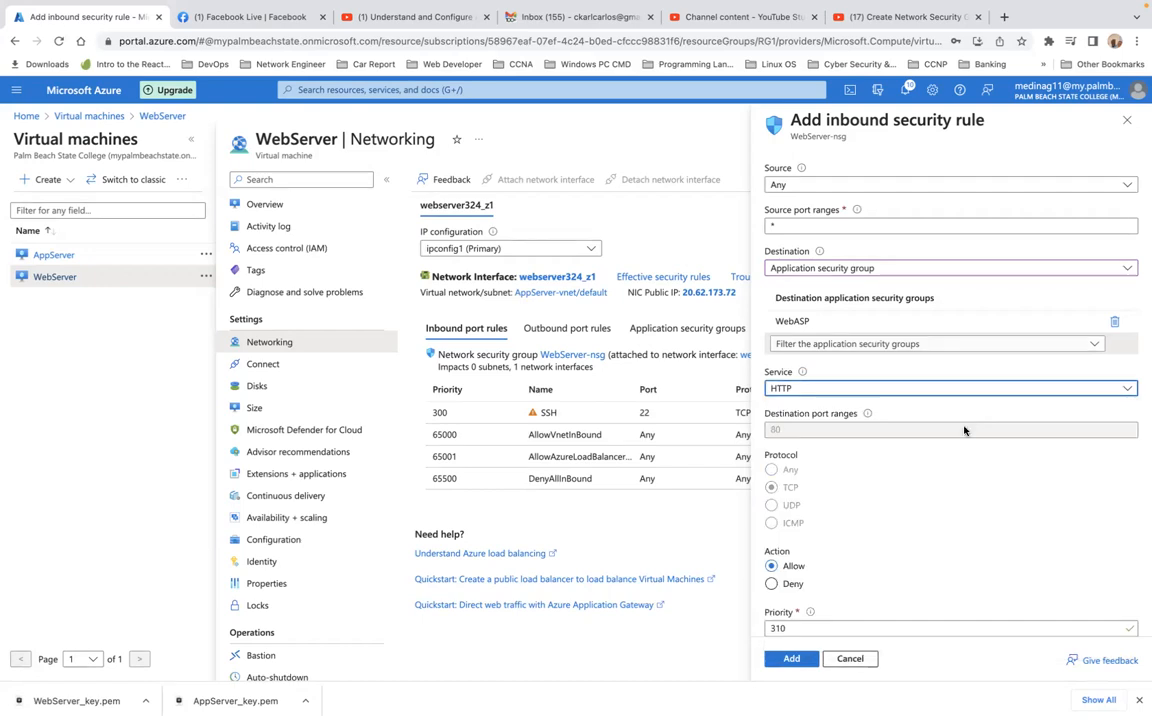
pyautogui.scroll(-1, 920, 527)
pyautogui.scroll(-1, 920, 527)
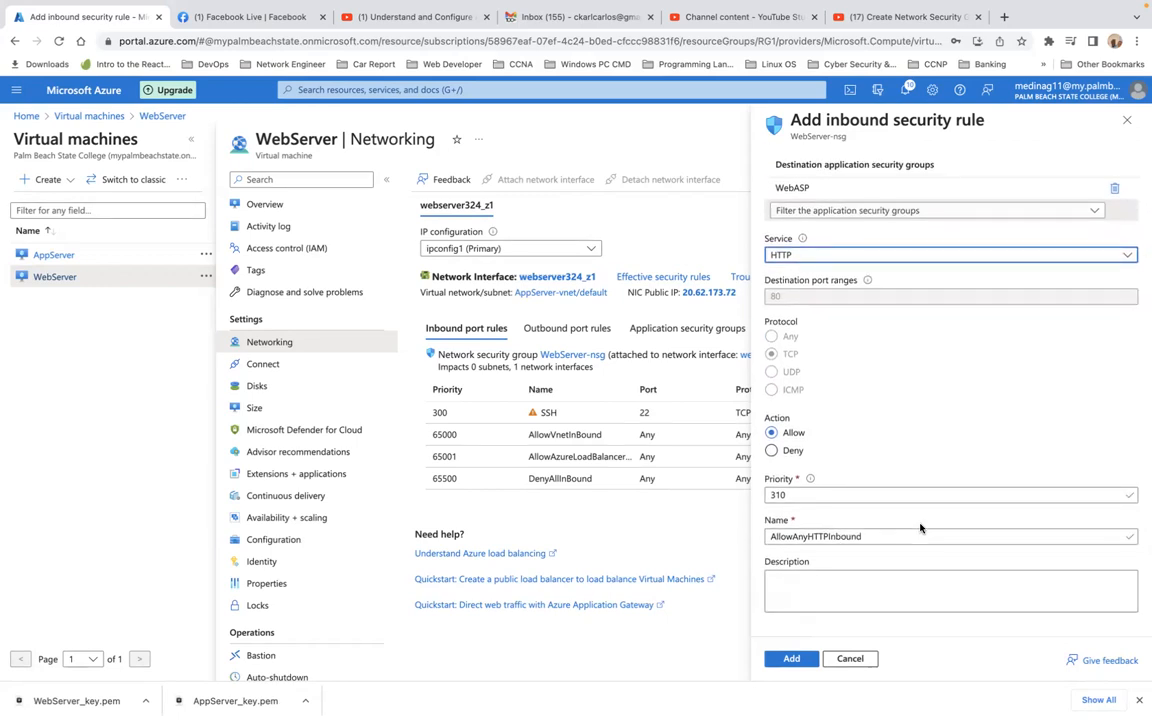
pyautogui.click(790, 660)
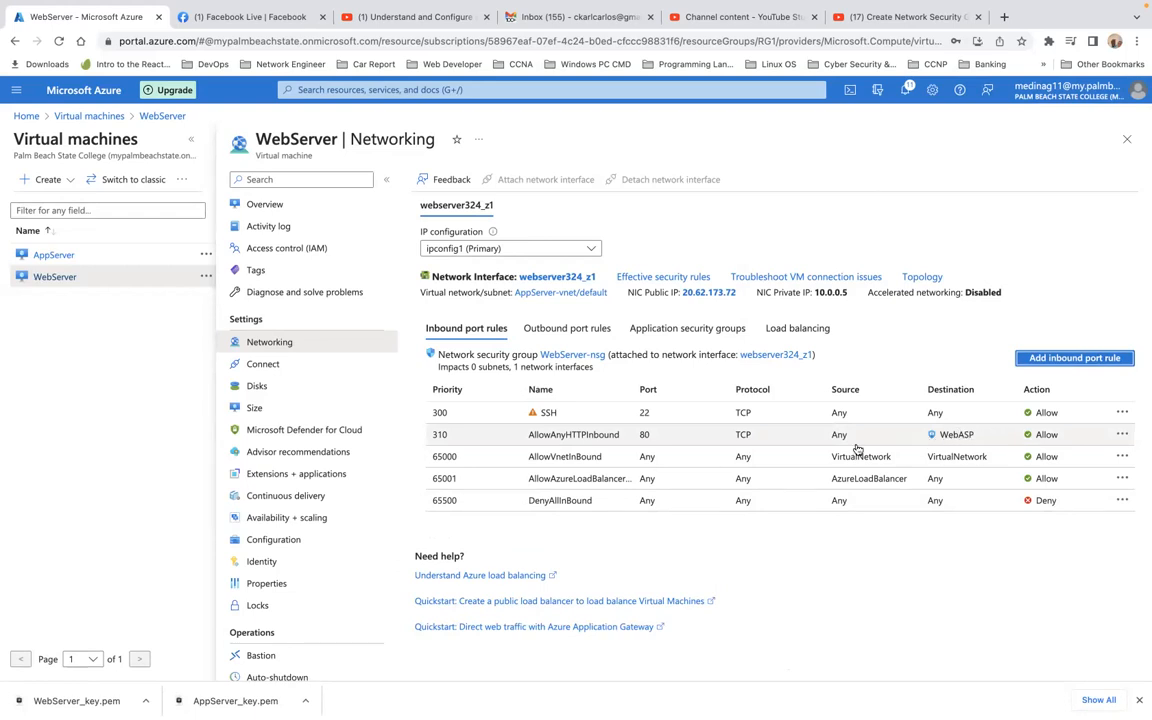
# Return to AppServer's networking settings and review its inbound port rules
pyautogui.click(62, 258)
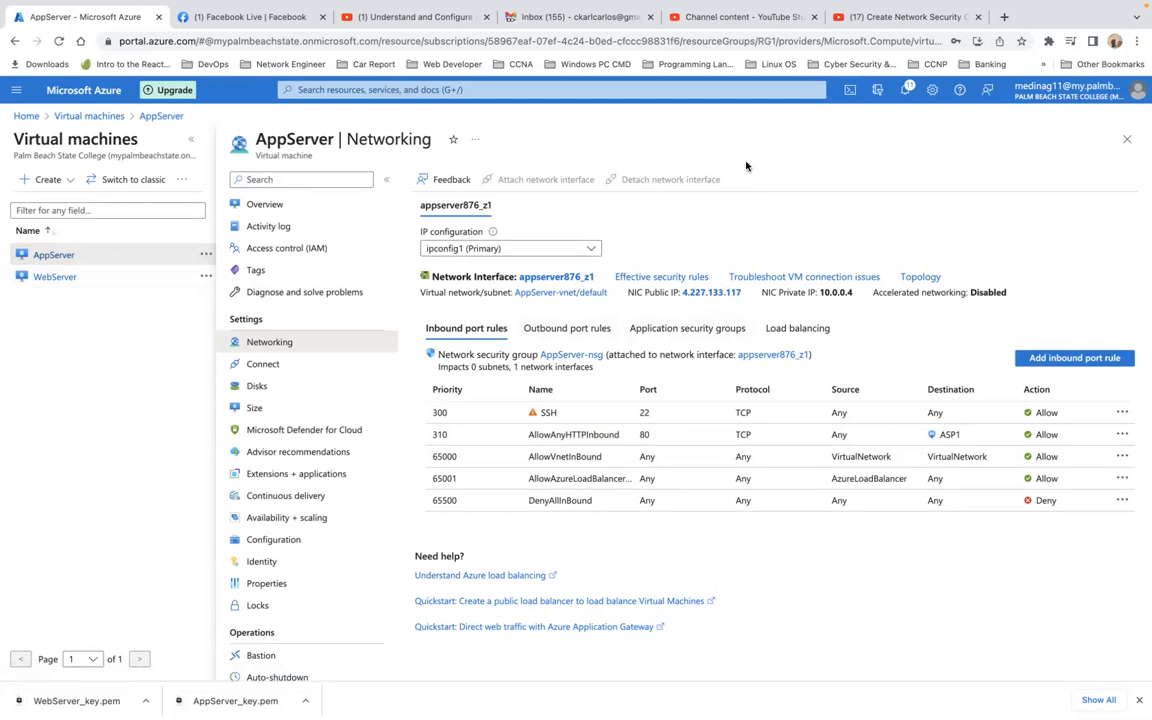
pyautogui.moveTo(681, 17)
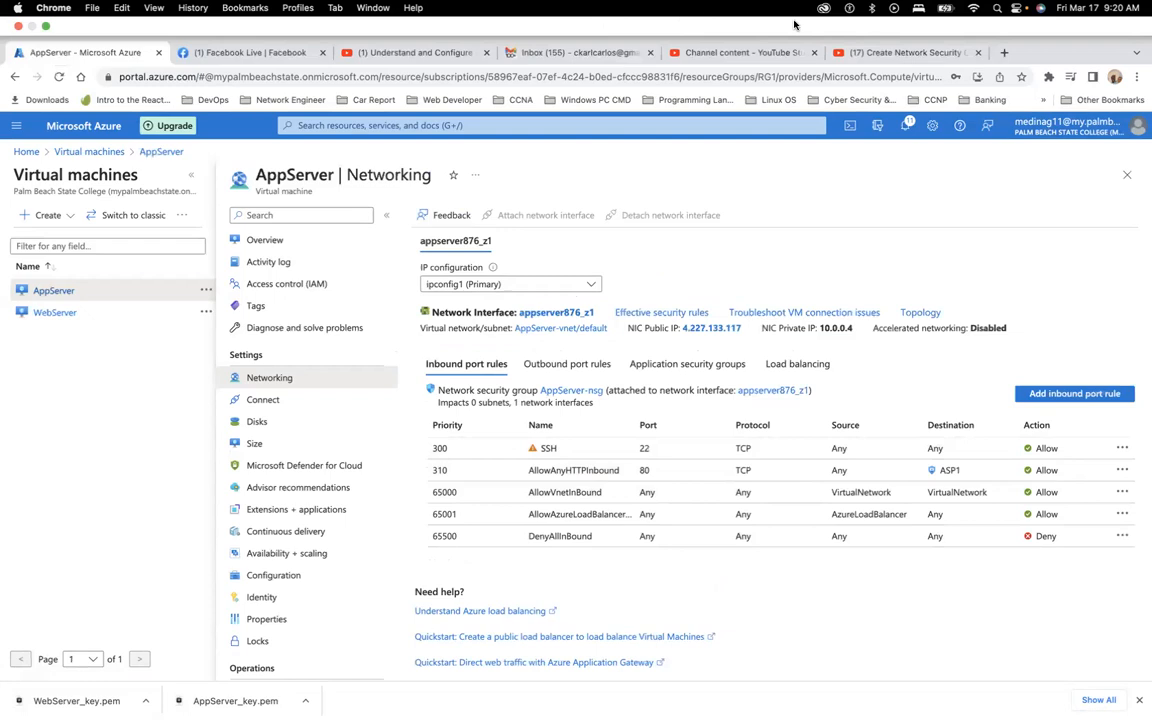